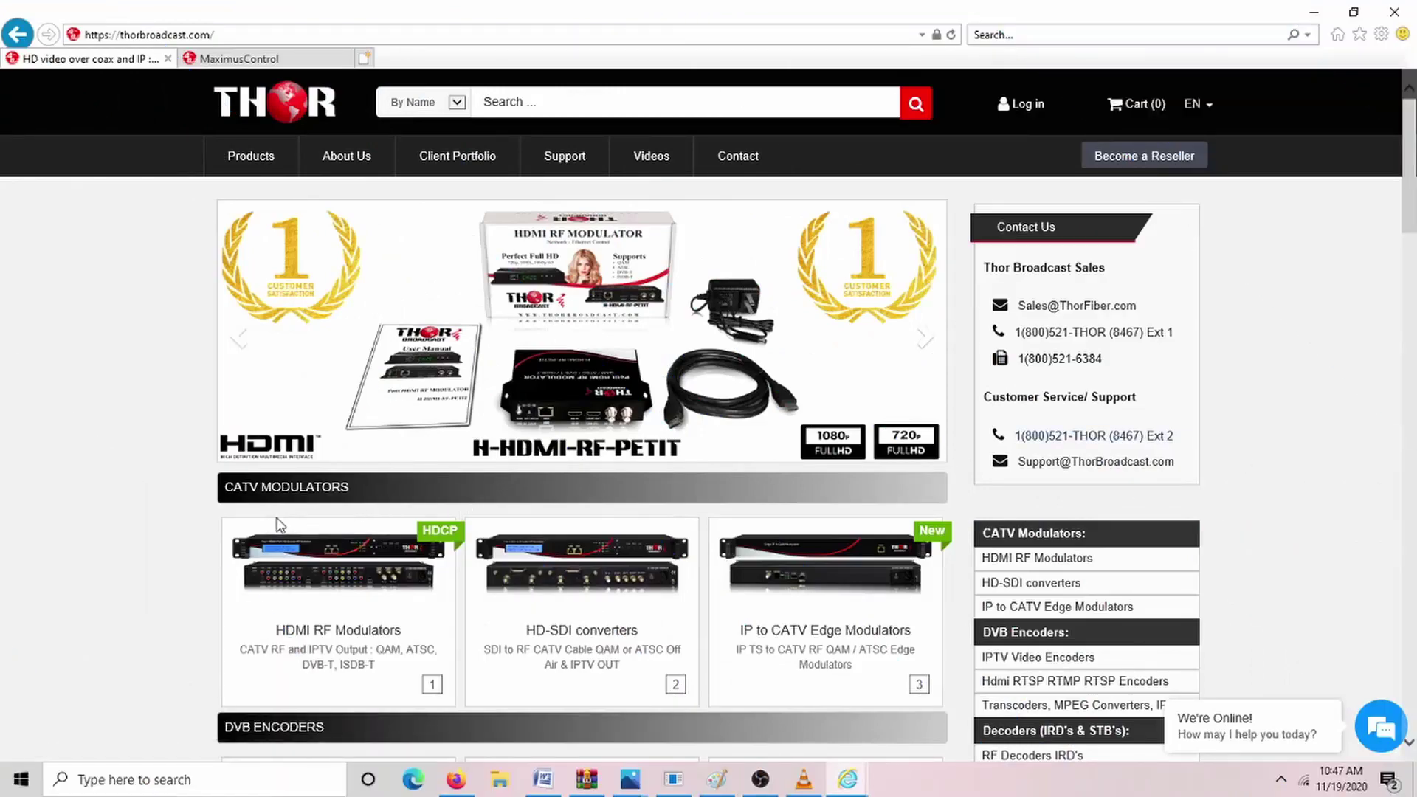
Open Thor Broadcast's PTZ Streaming Cameras page and scroll its models down to MaximusH265Pro.
scroll(151, 535, down, 15)
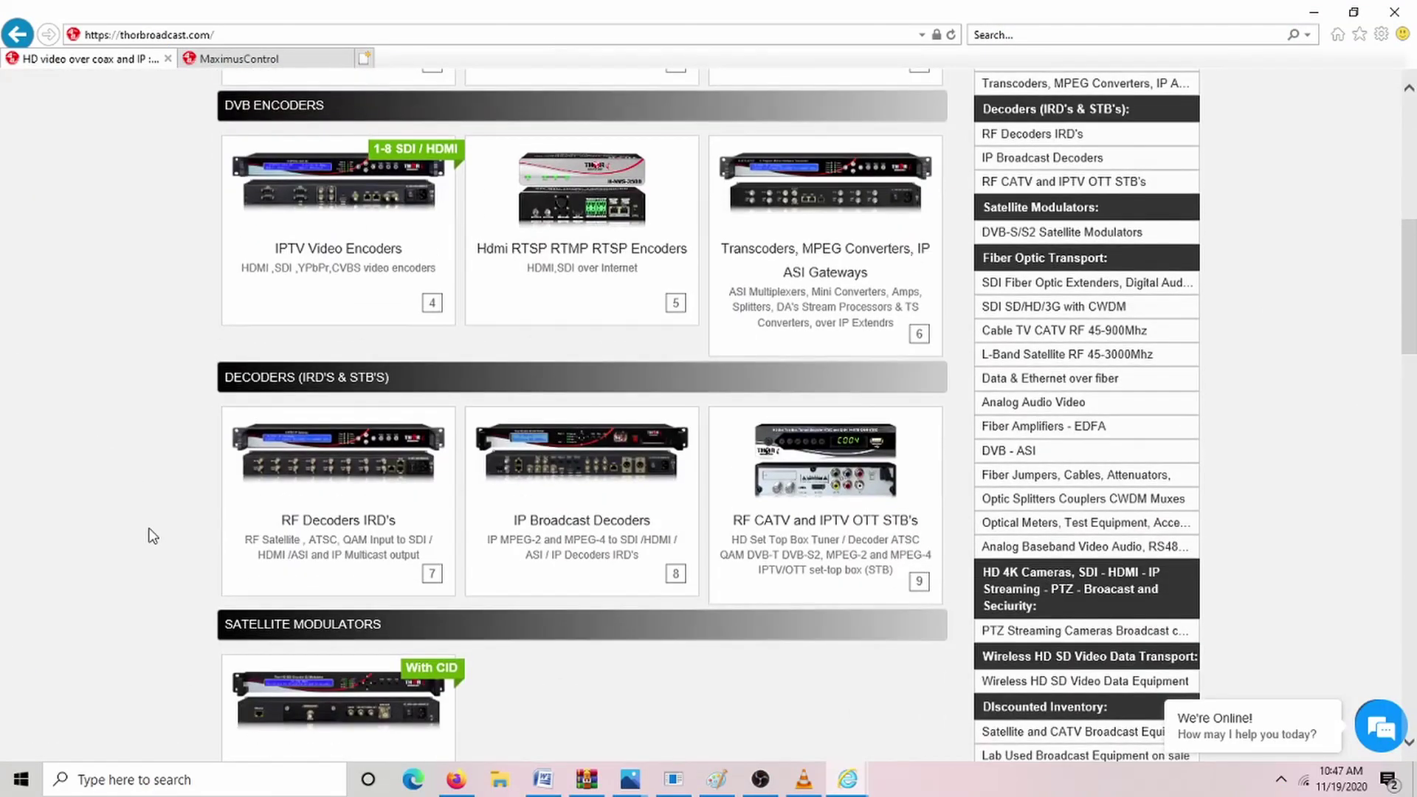
scroll(151, 535, down, 7)
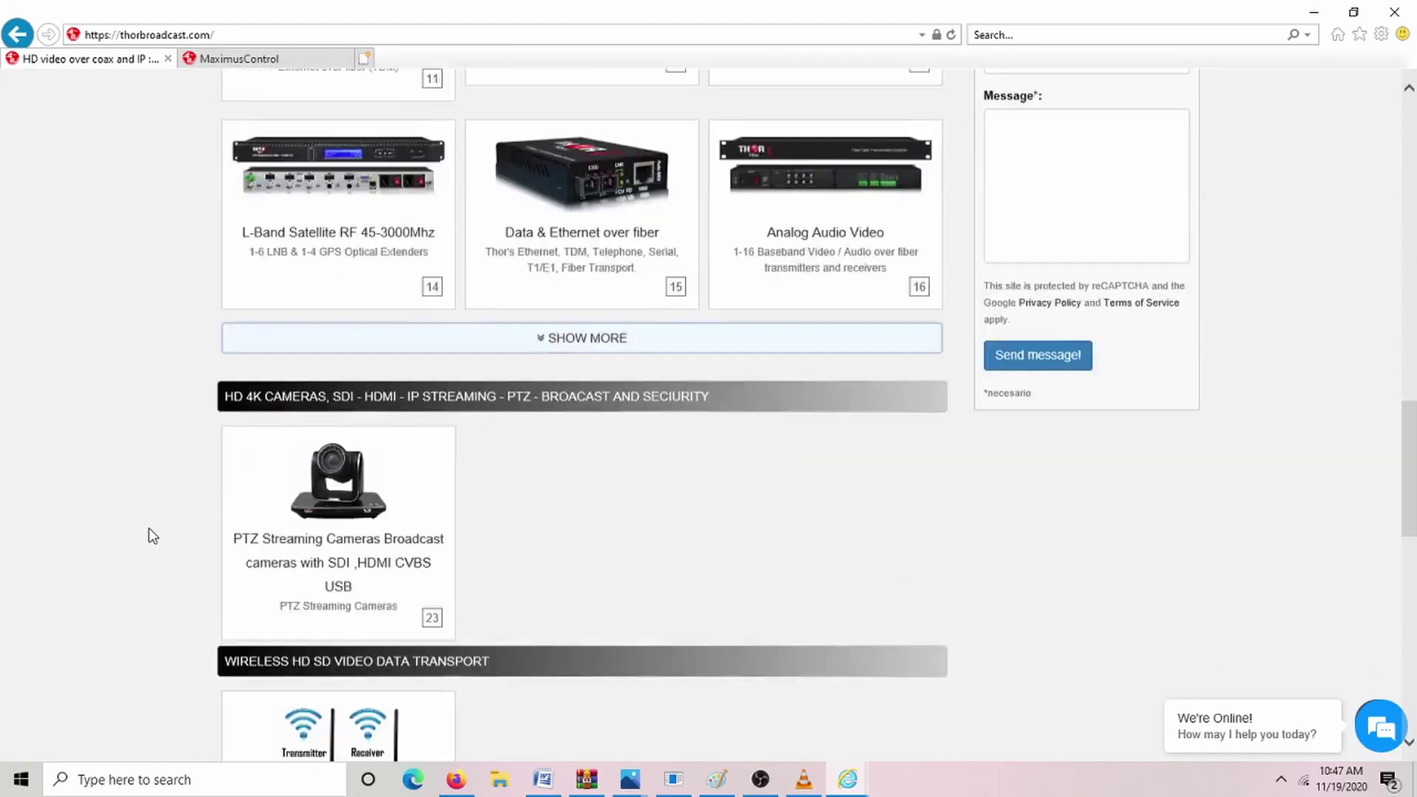
click(331, 424)
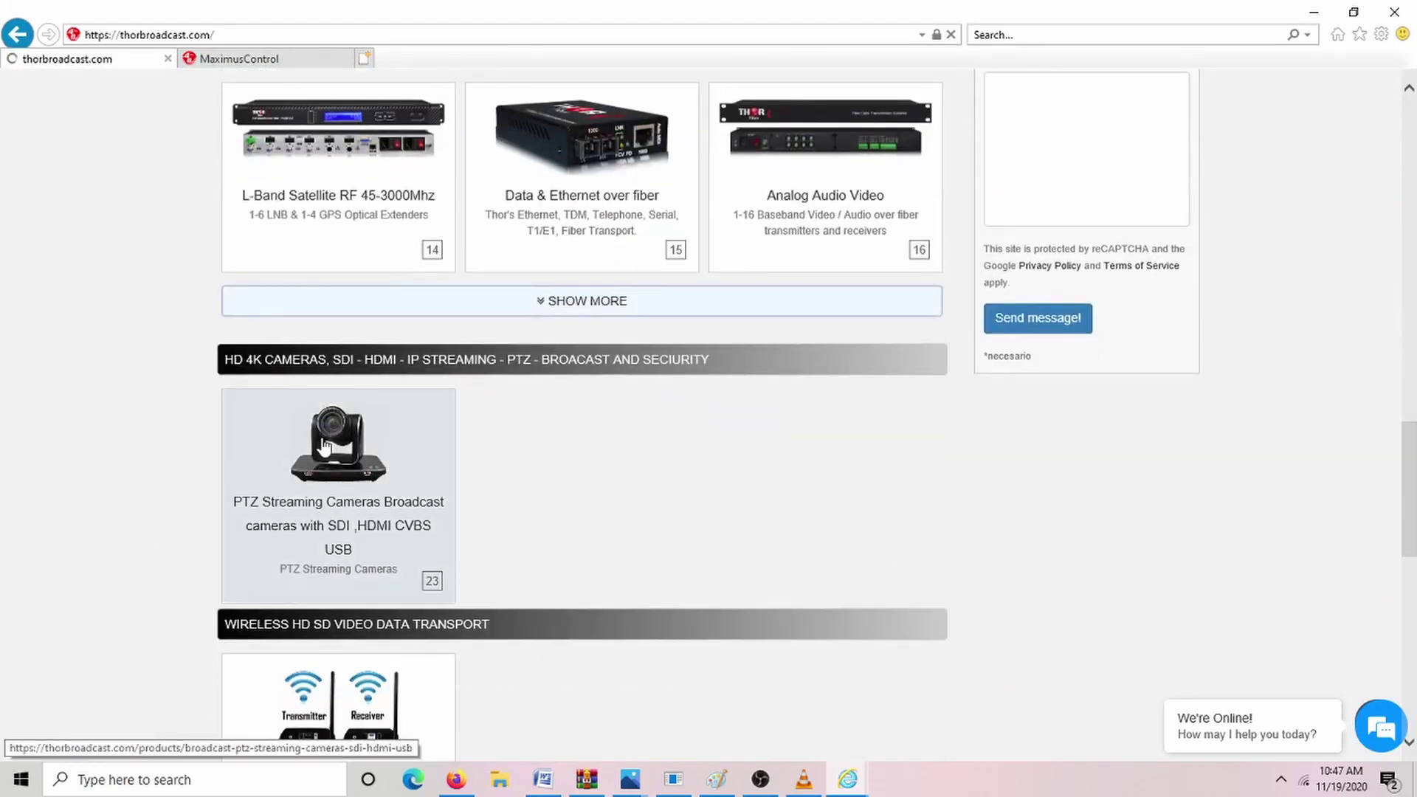
scroll(723, 612, down, 3)
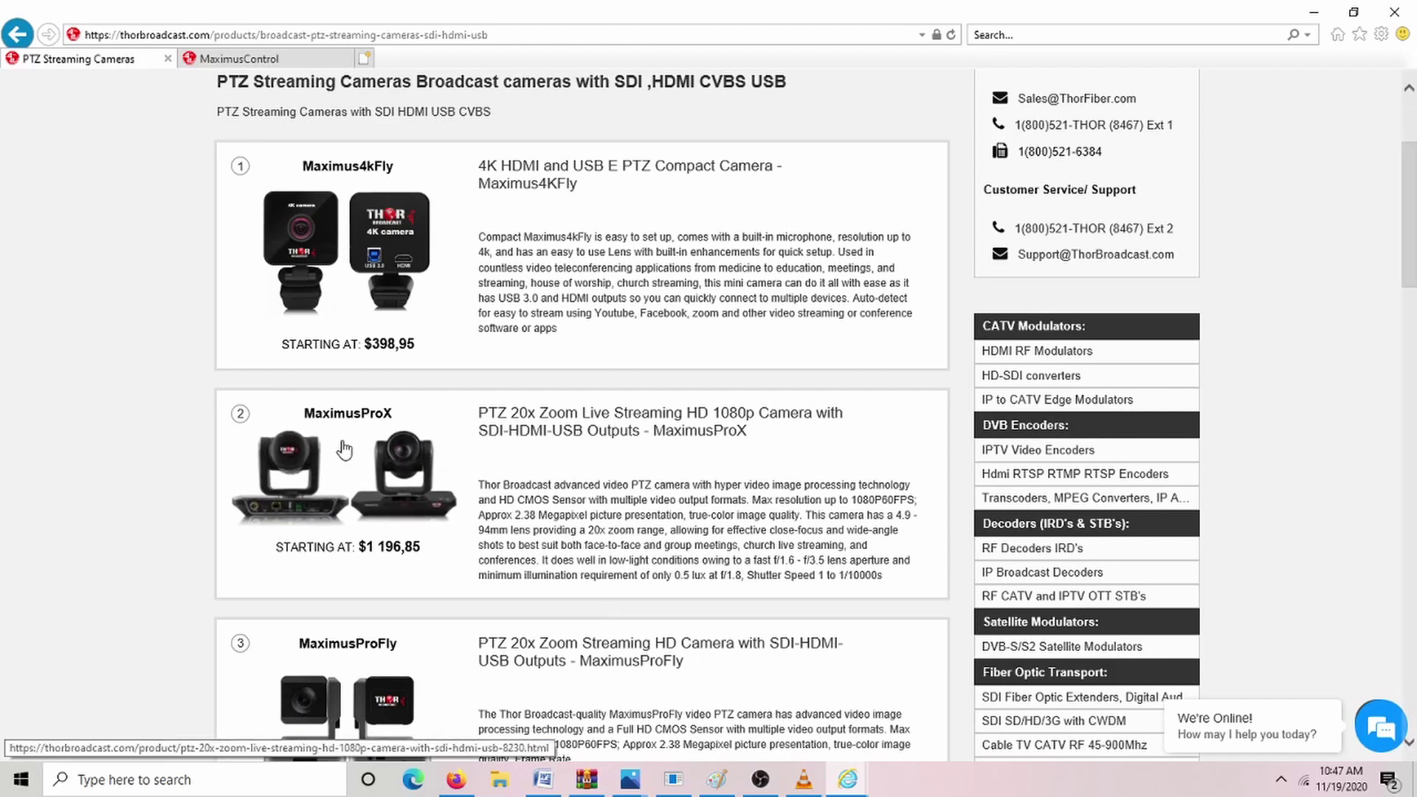
scroll(473, 480, down, 3)
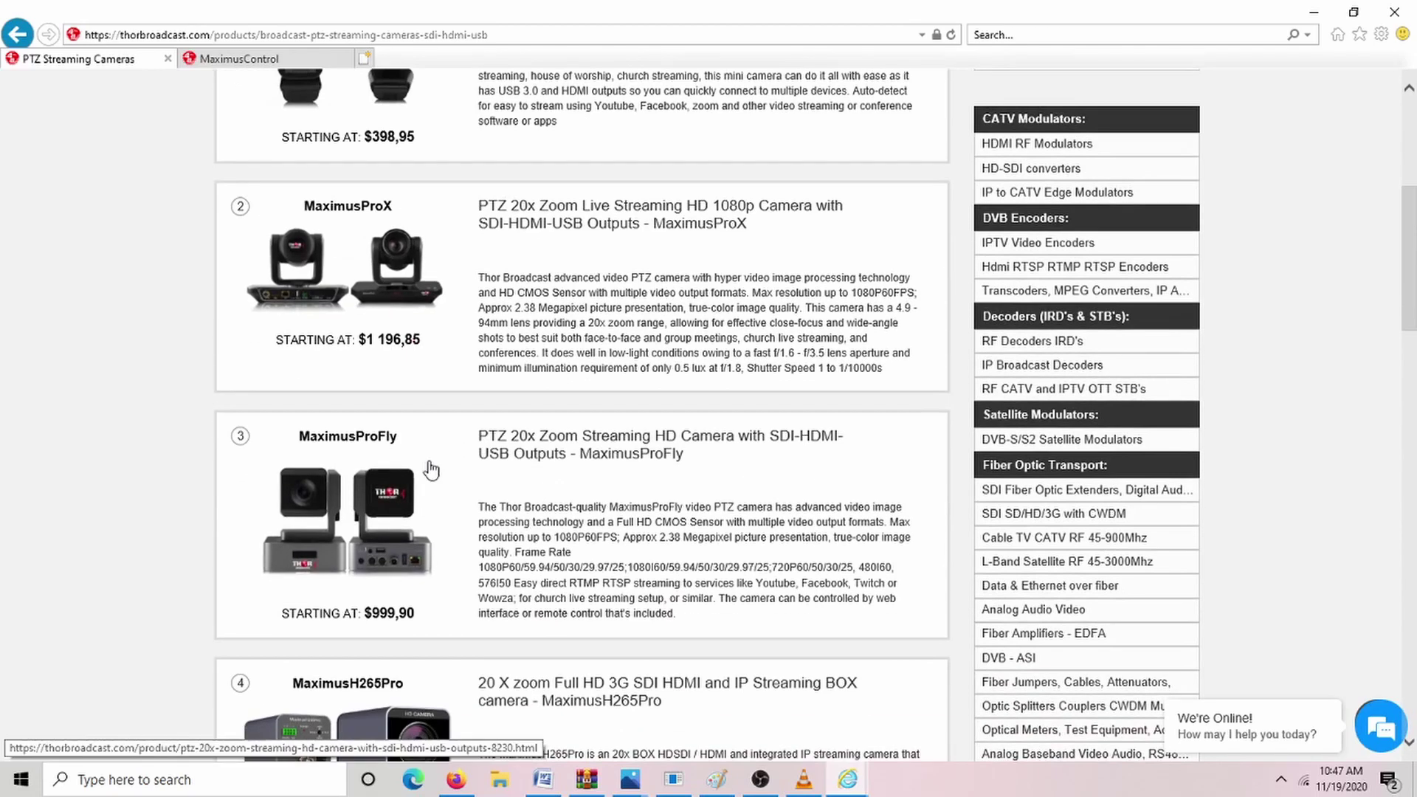
scroll(473, 528, down, 3)
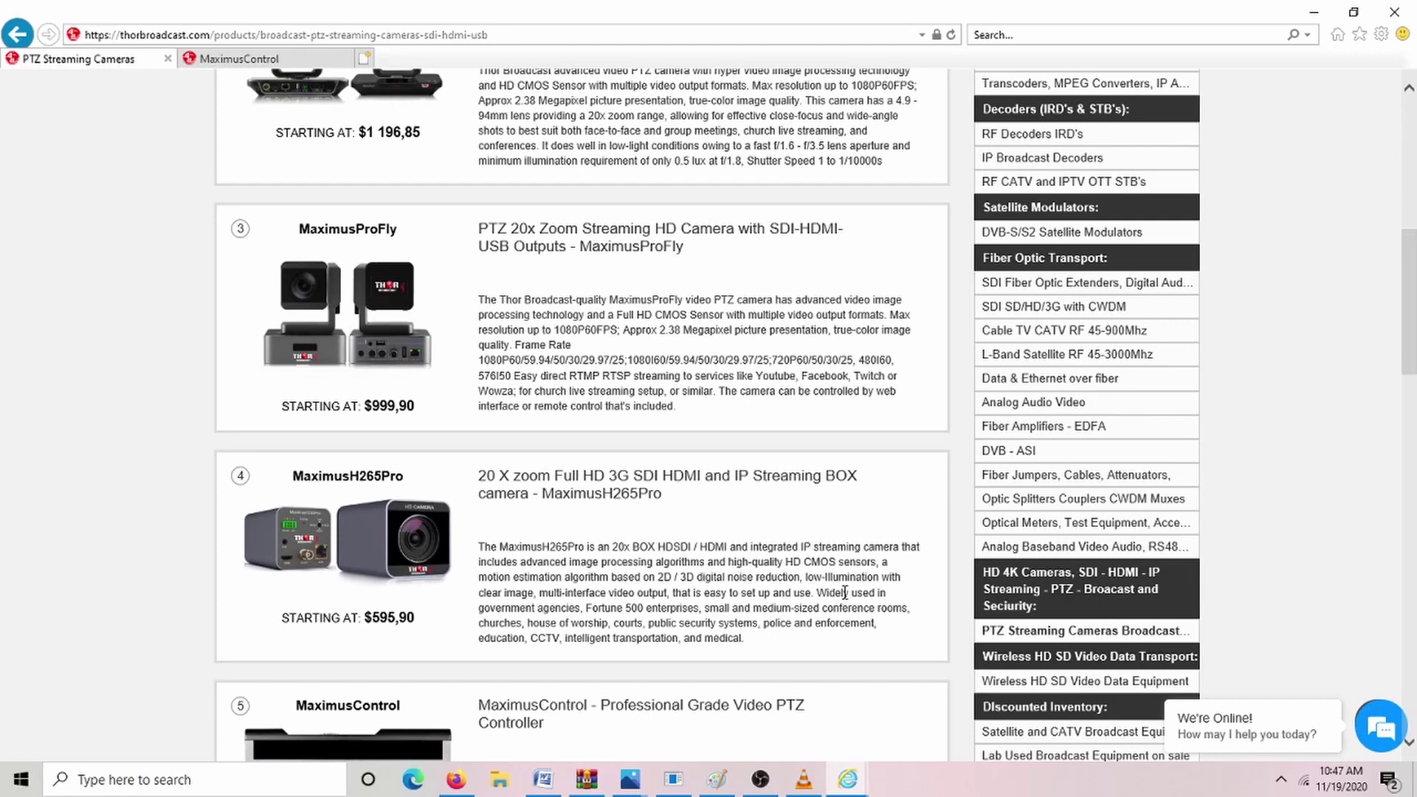
Show the Ethernet page in Network & Internet settings, with the unidentified No Internet network.
click(1303, 788)
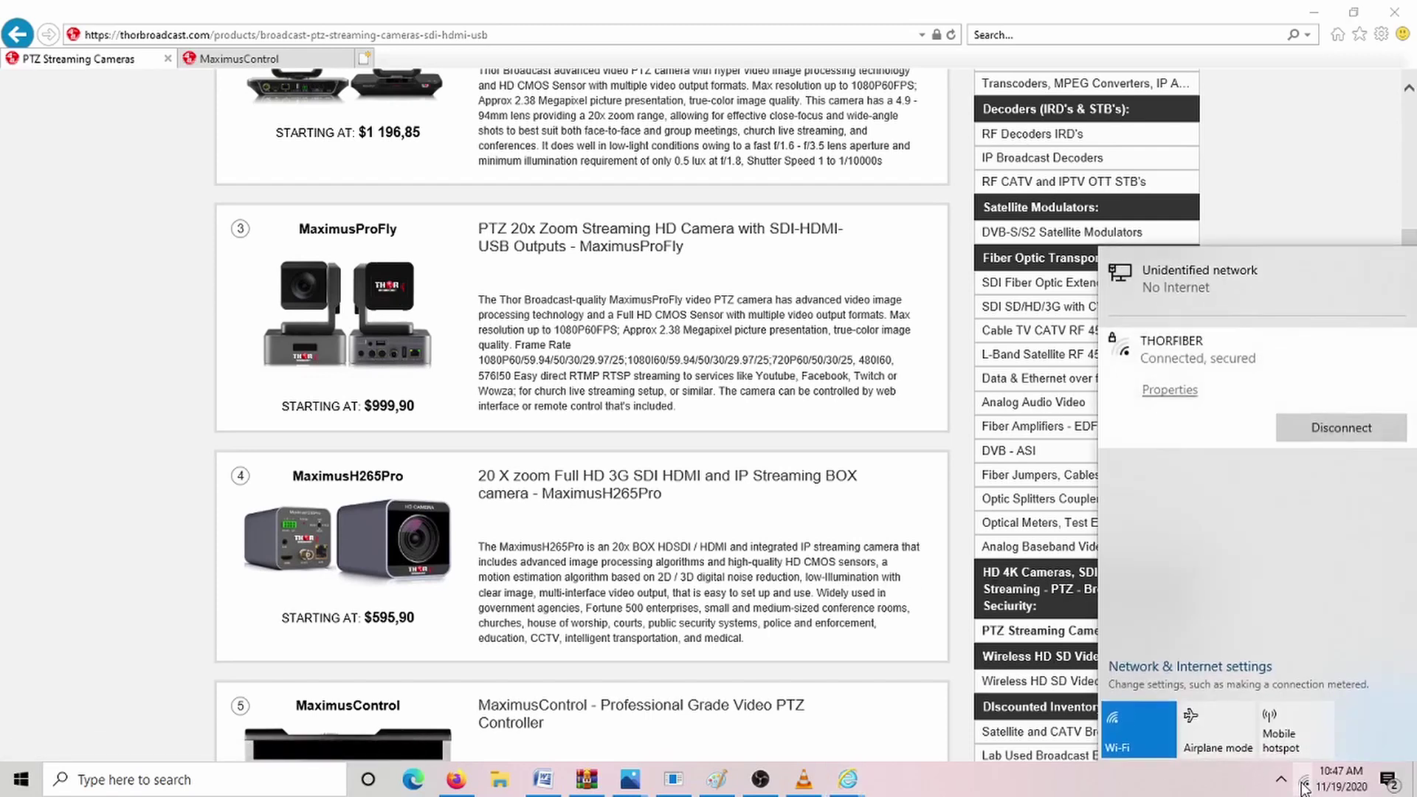
click(1143, 683)
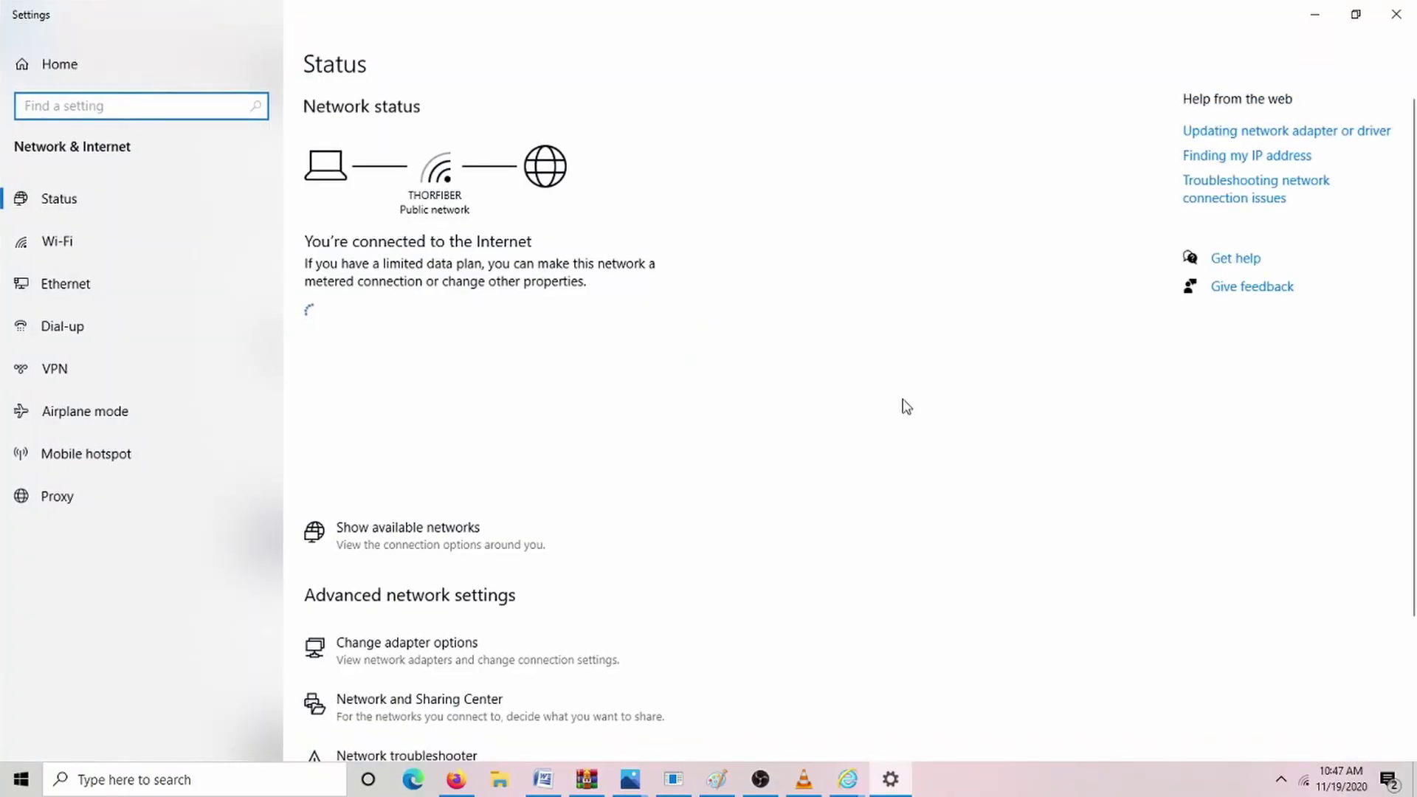
click(127, 284)
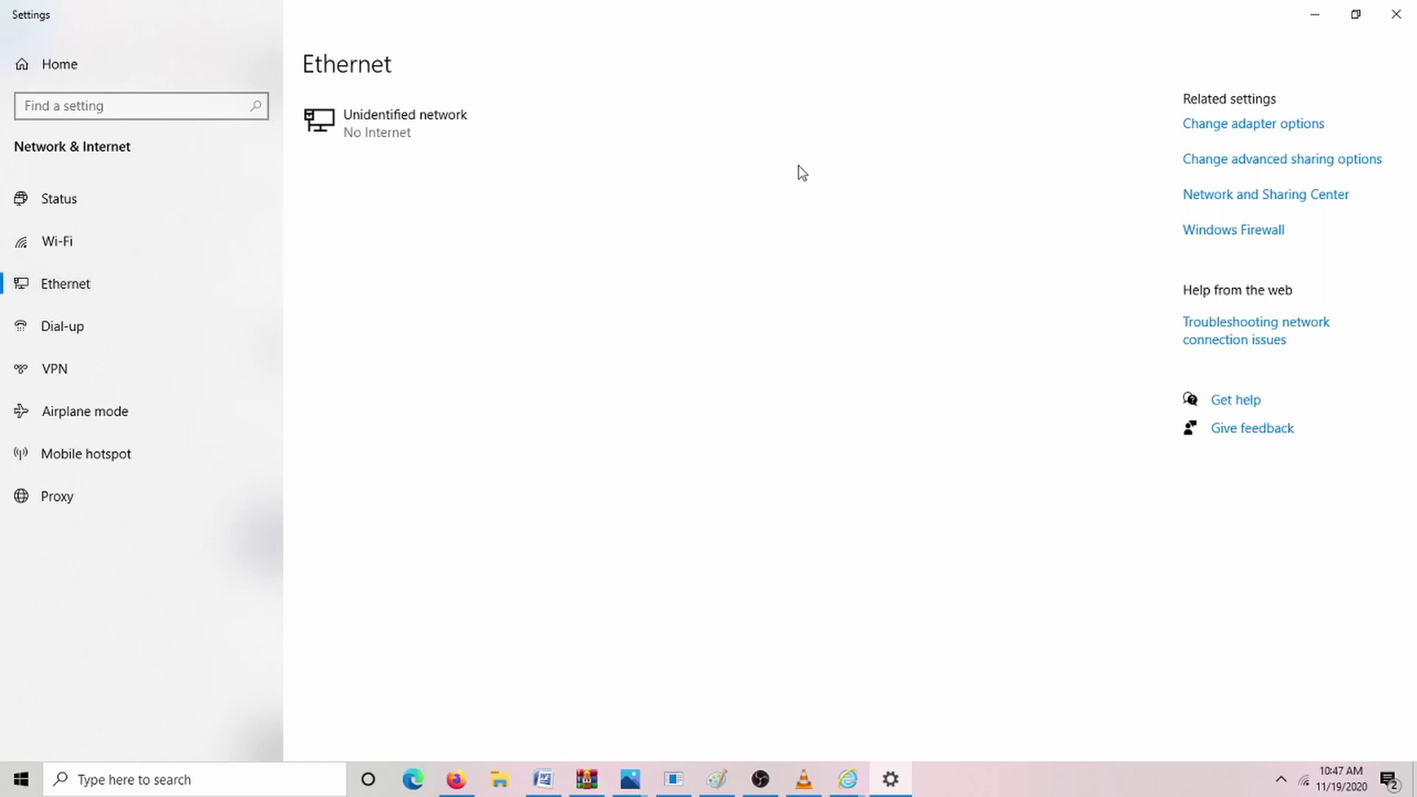
Open the Ethernet adapter's TCP/IPv4 properties, set to obtain an IP address automatically.
click(1201, 130)
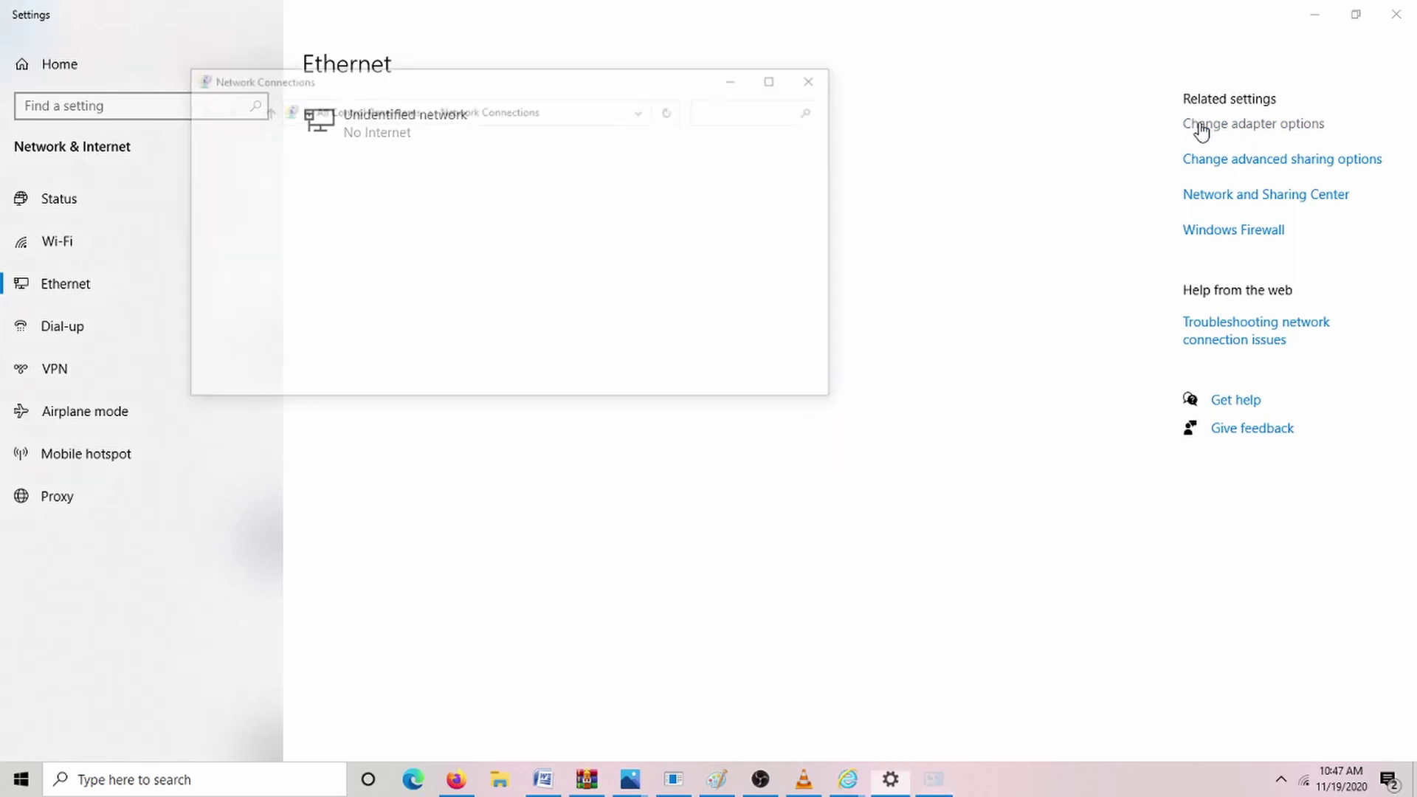
double_click(465, 193)
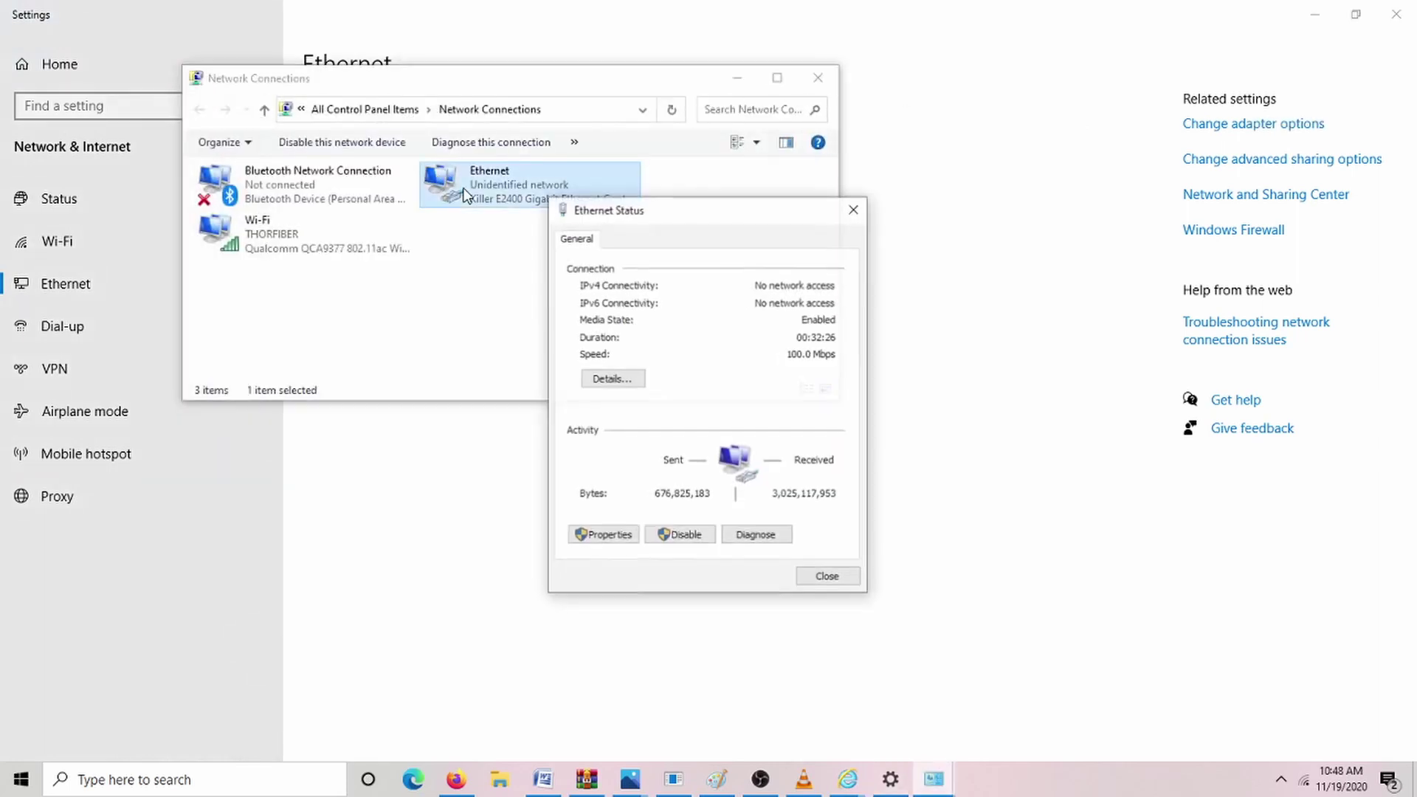
click(616, 536)
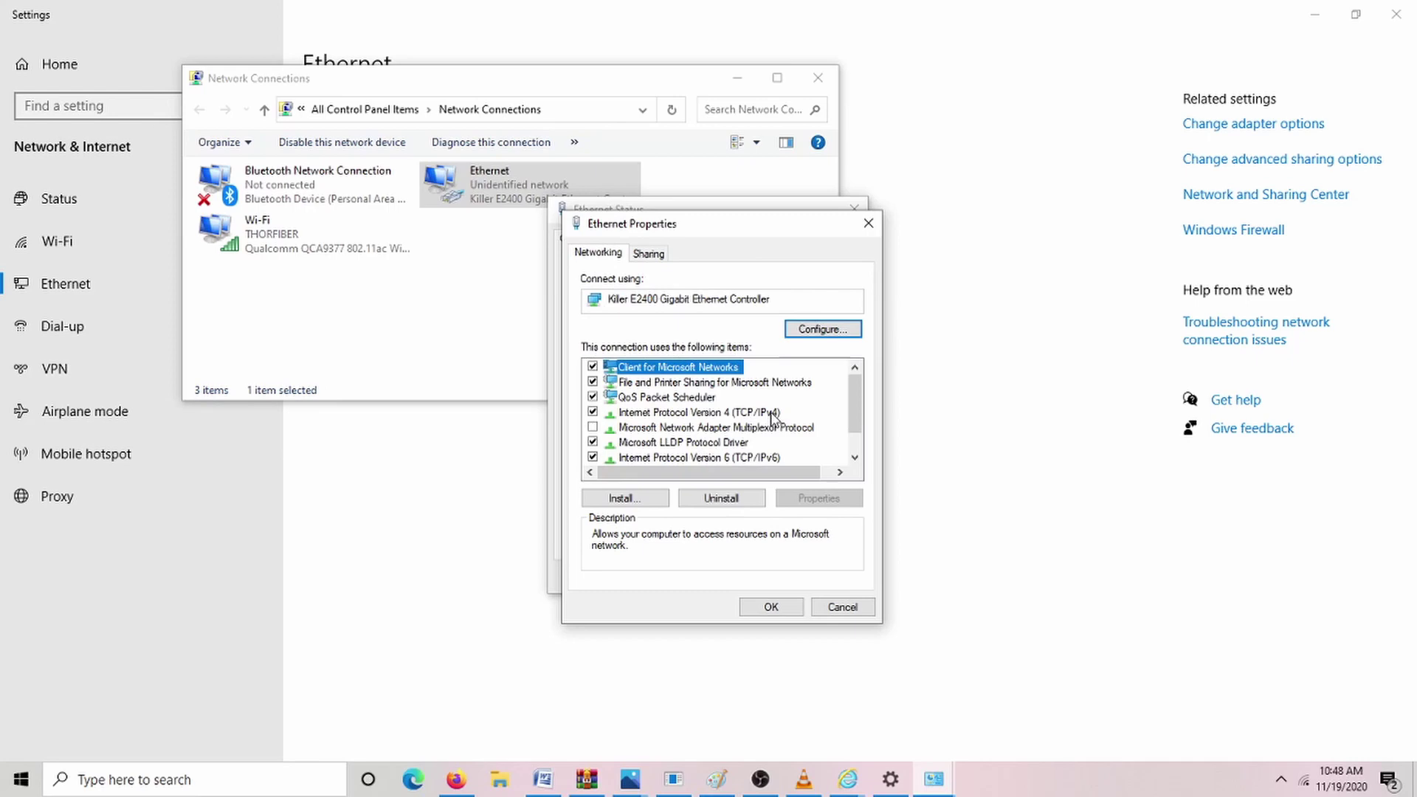
click(769, 412)
click(809, 500)
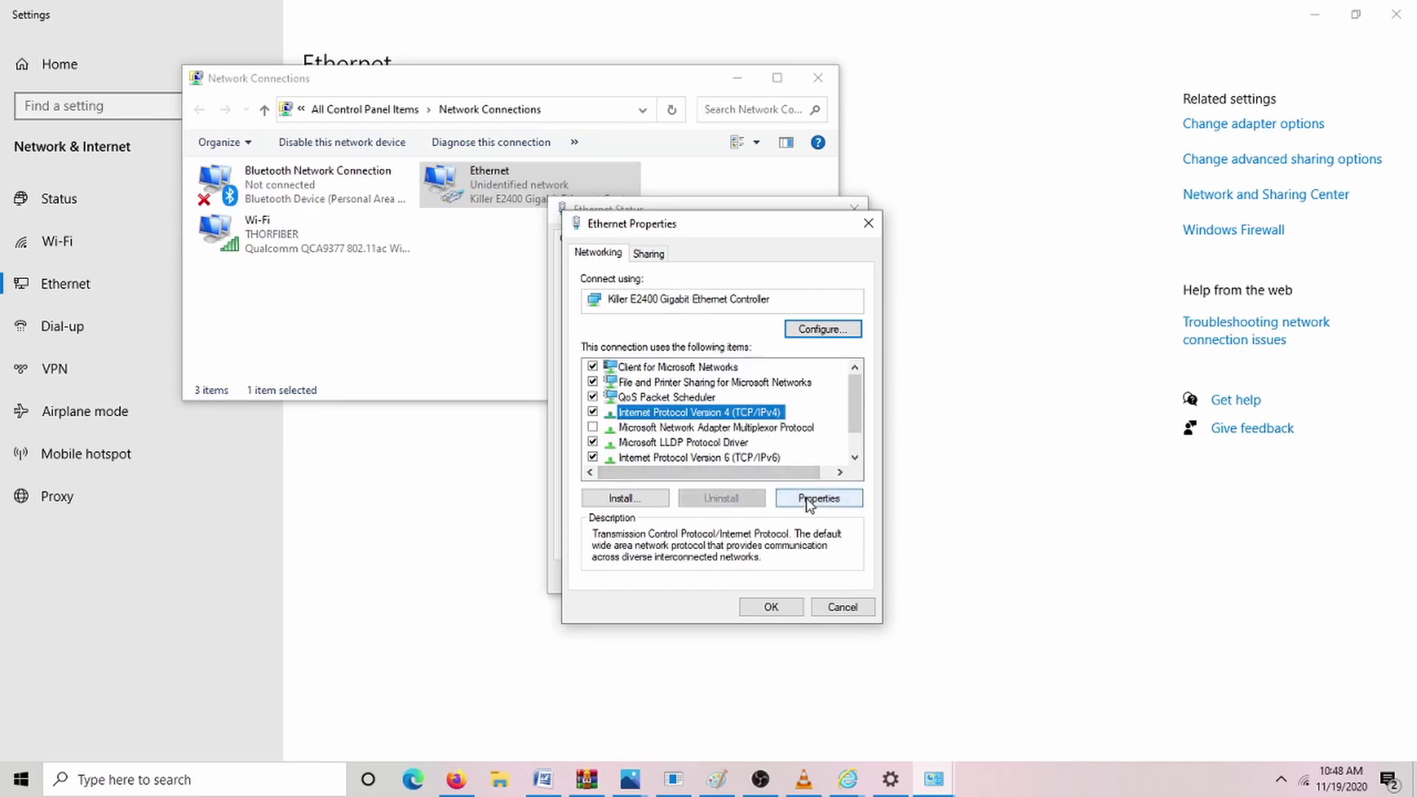
click(694, 402)
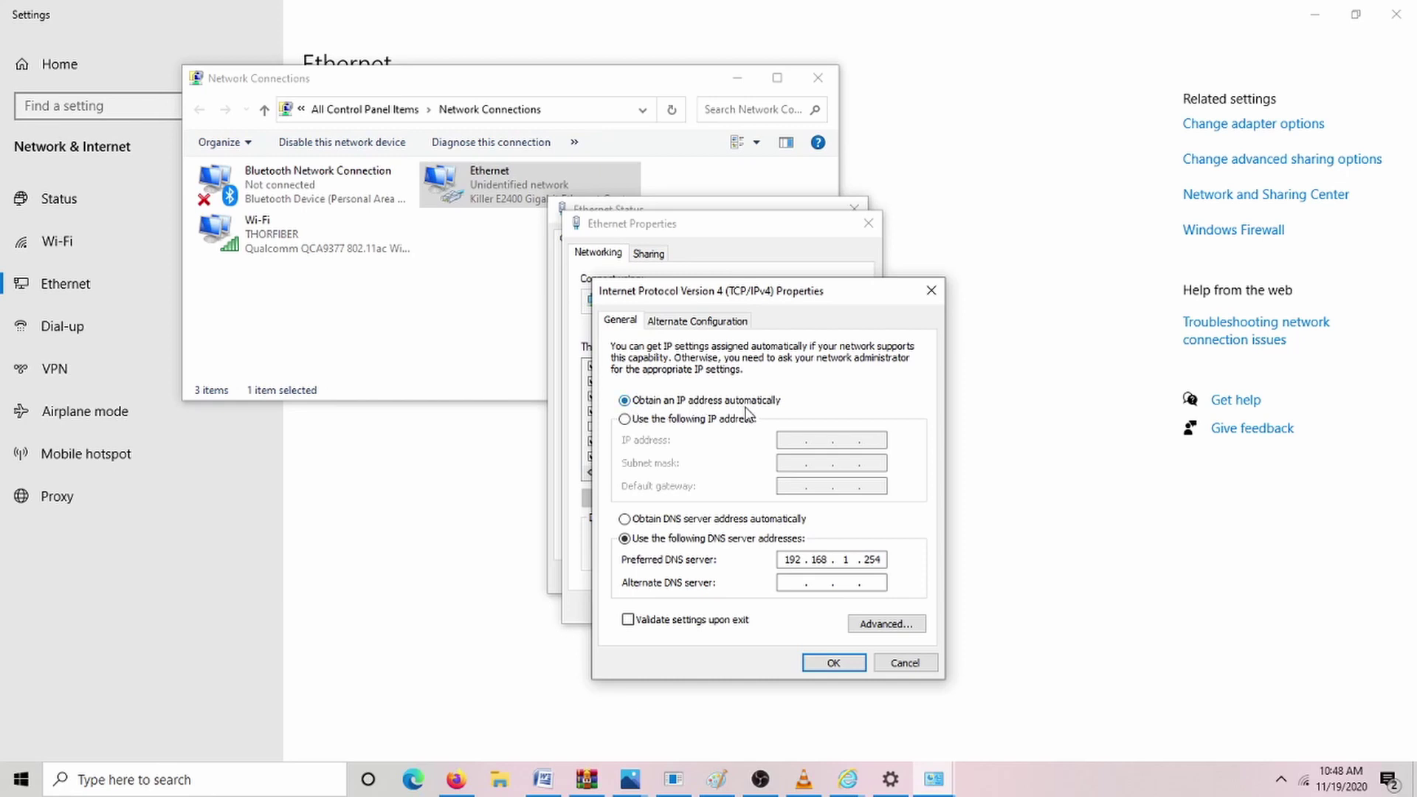
Enter static IP 192.168.1.39 for the adapter so the subnet mask fills in as 255.255.255.0.
click(626, 420)
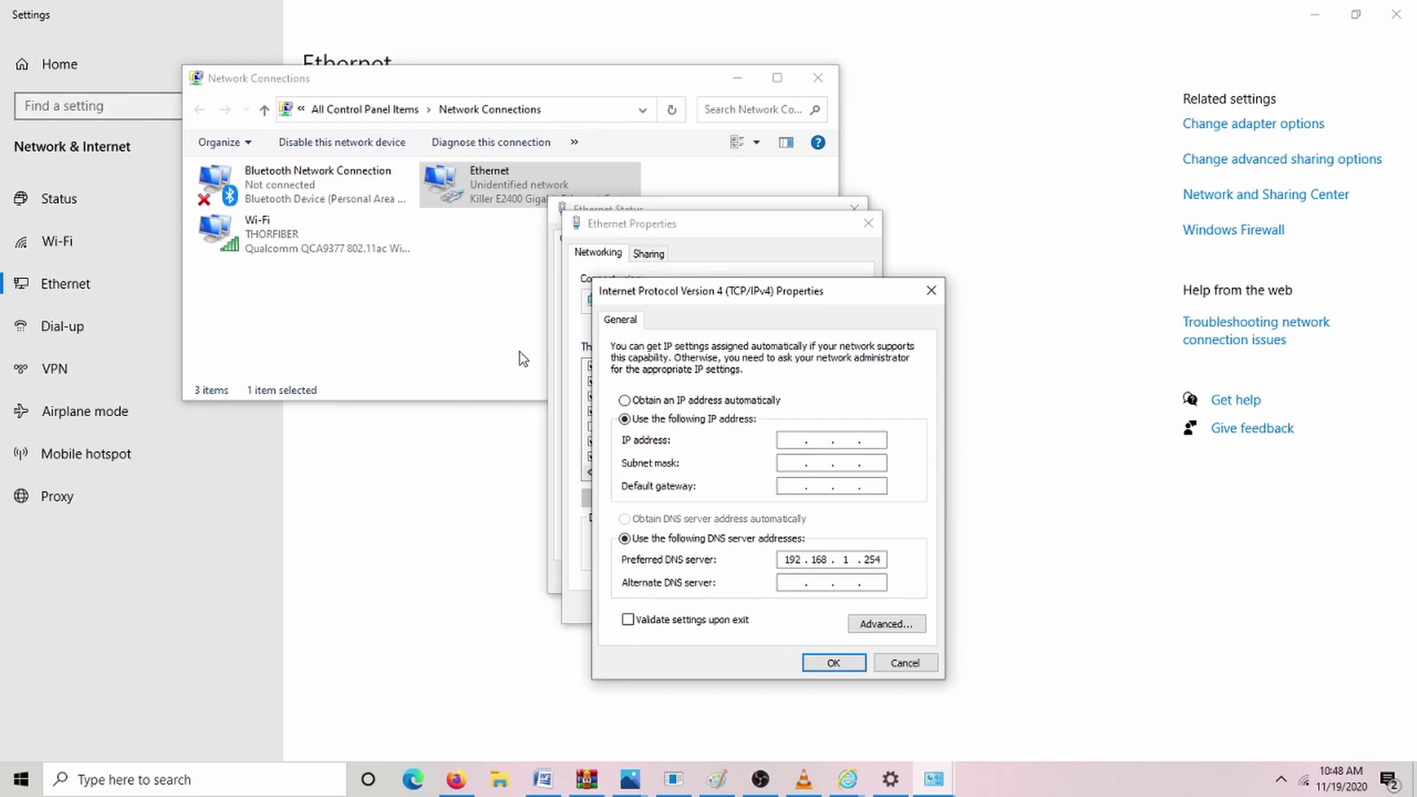
text(192.168)
text(9)
key(Tab)
Apply the IPv4 settings, then close Ethernet Properties, Network Connections and Windows Settings.
click(843, 665)
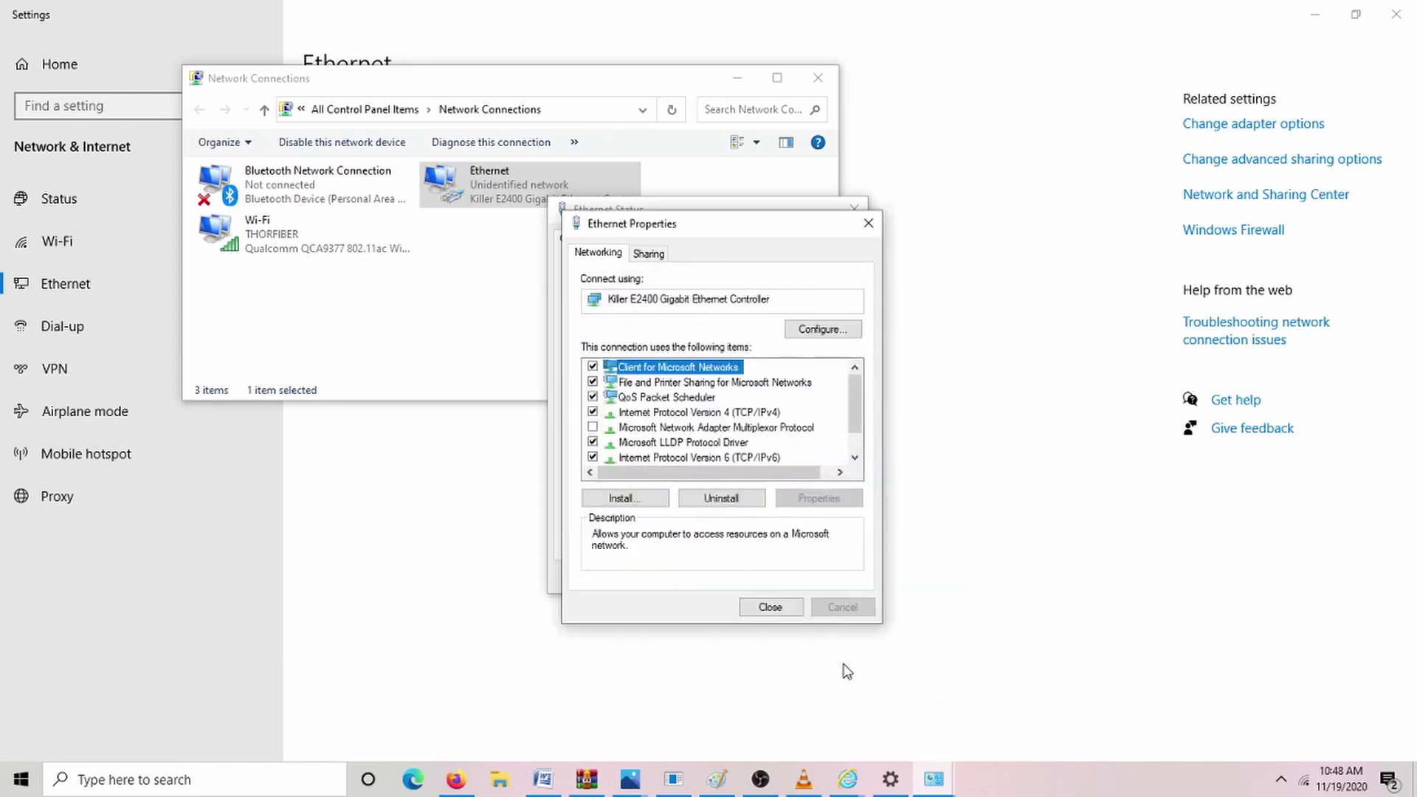
click(771, 606)
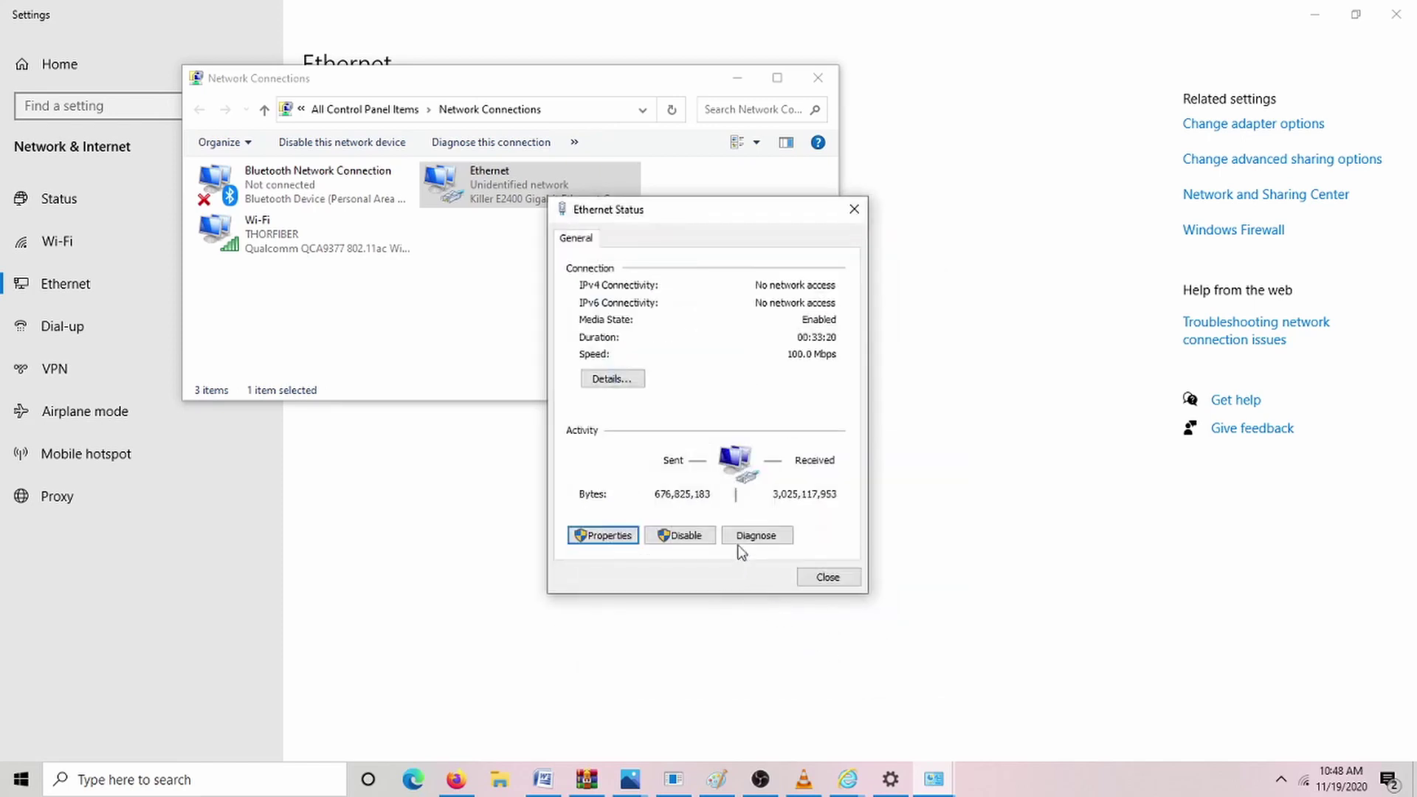
click(818, 77)
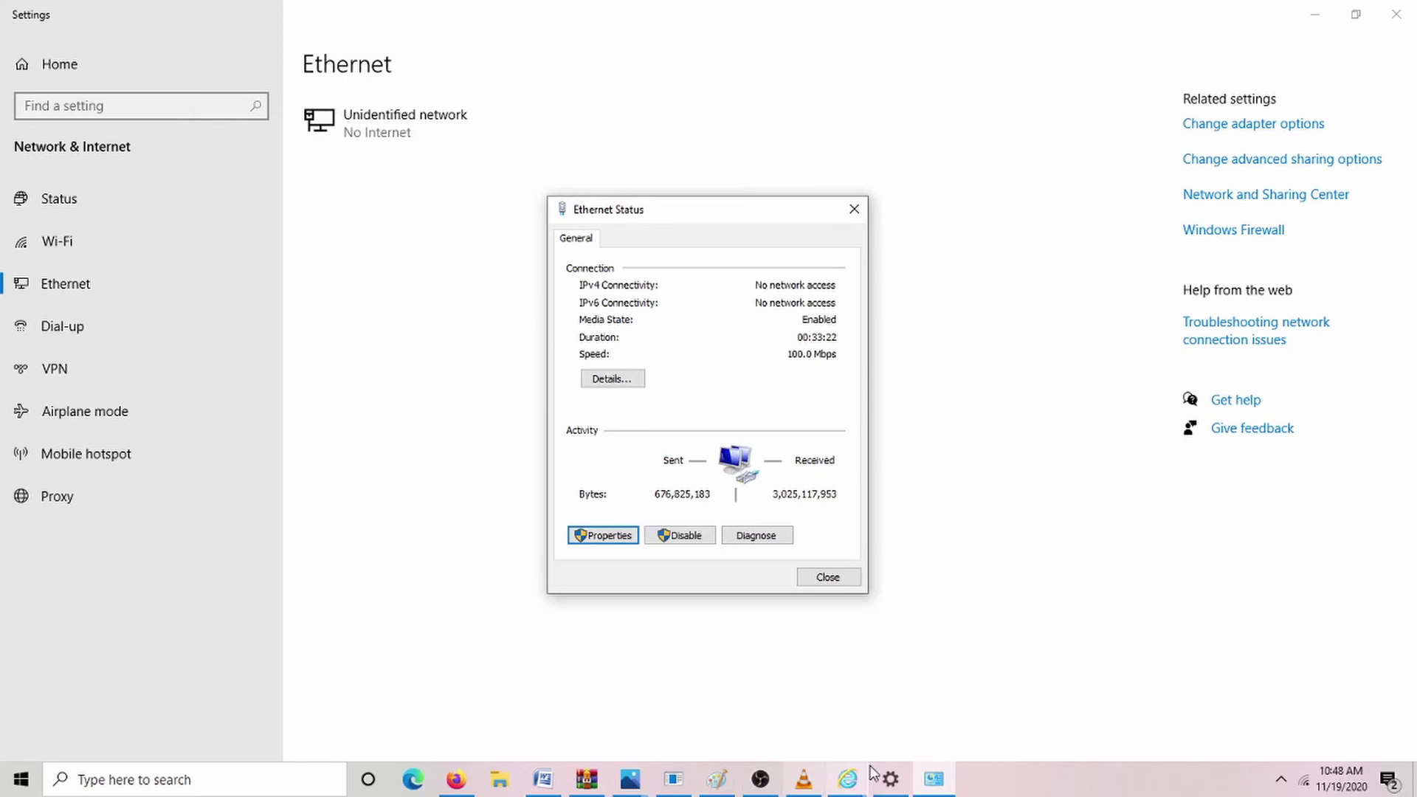
mouse_move(853, 781)
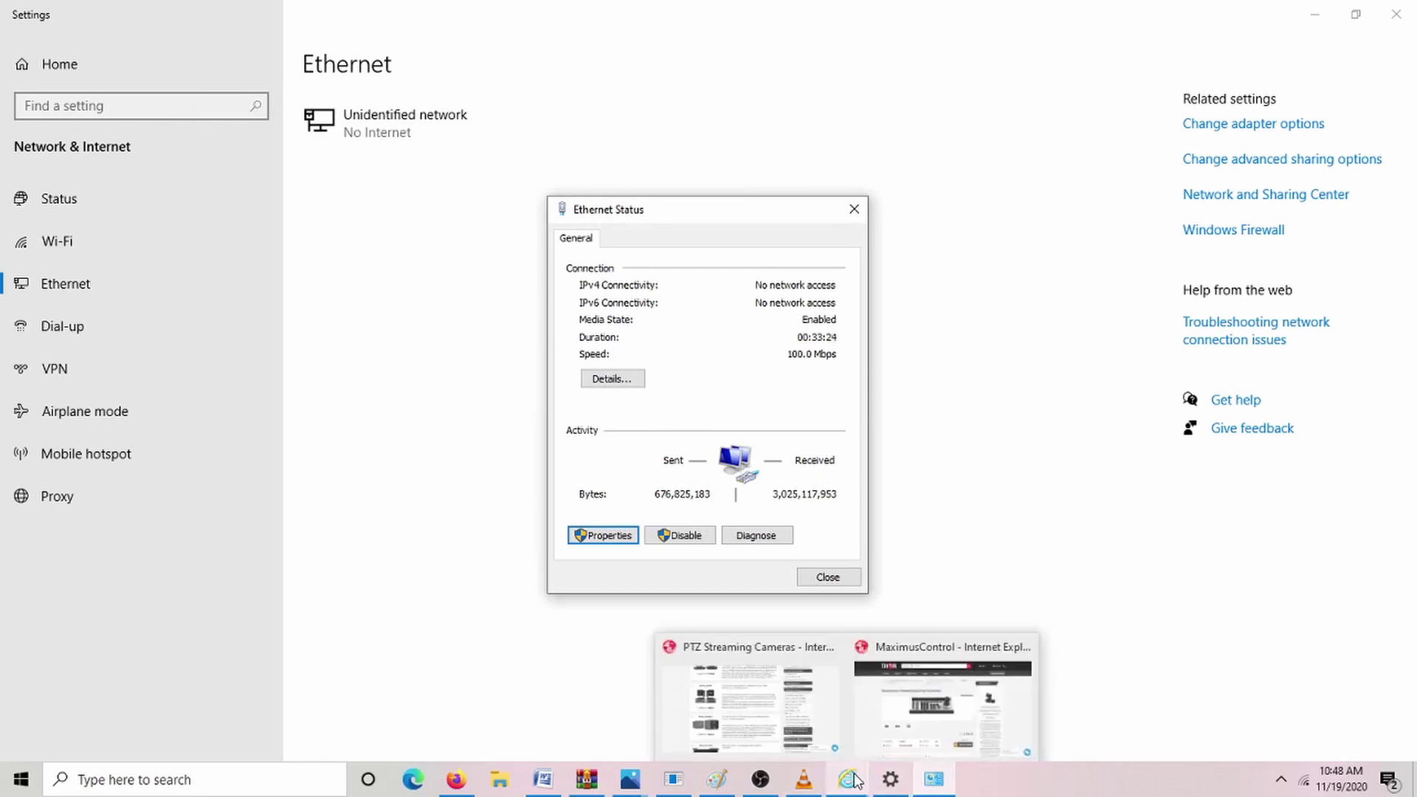
click(853, 781)
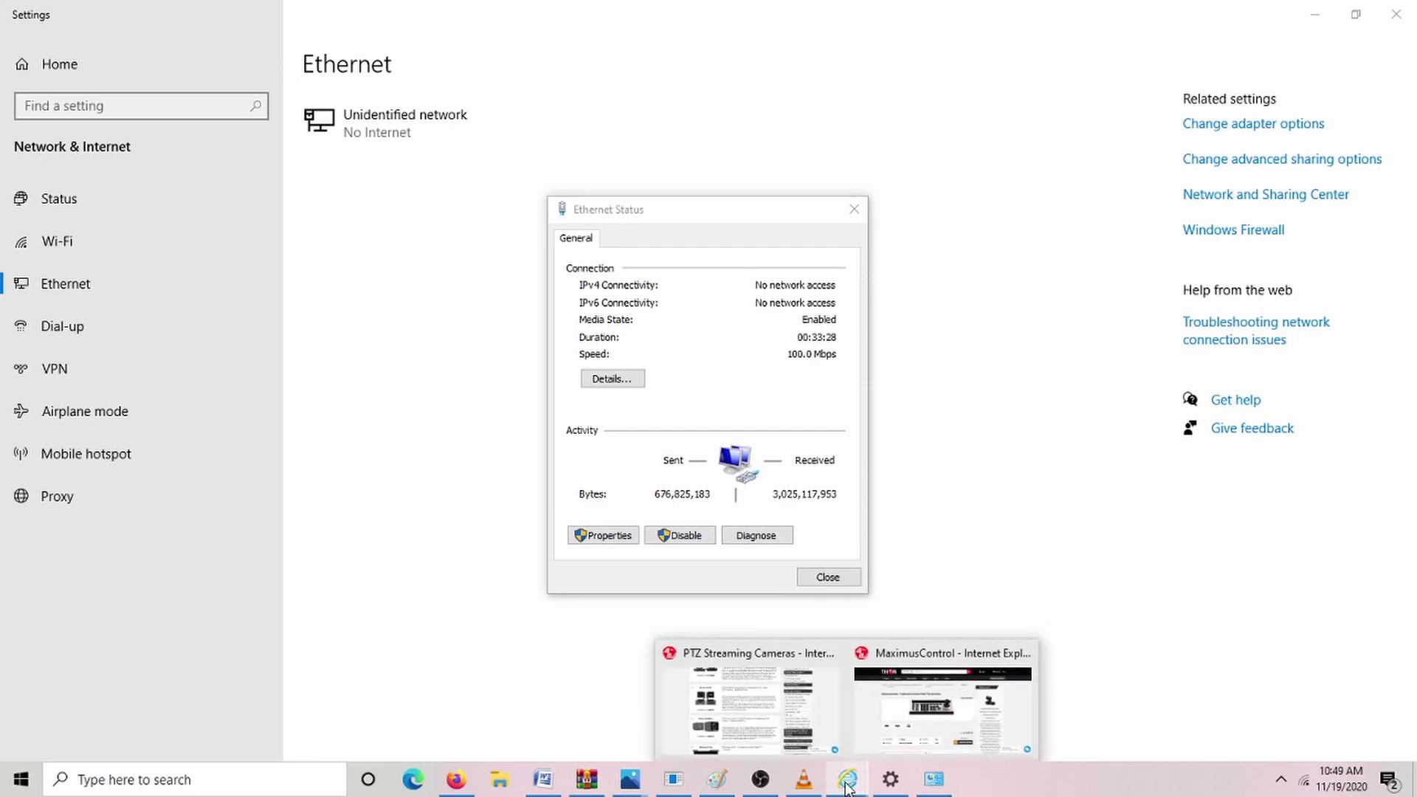
click(1396, 14)
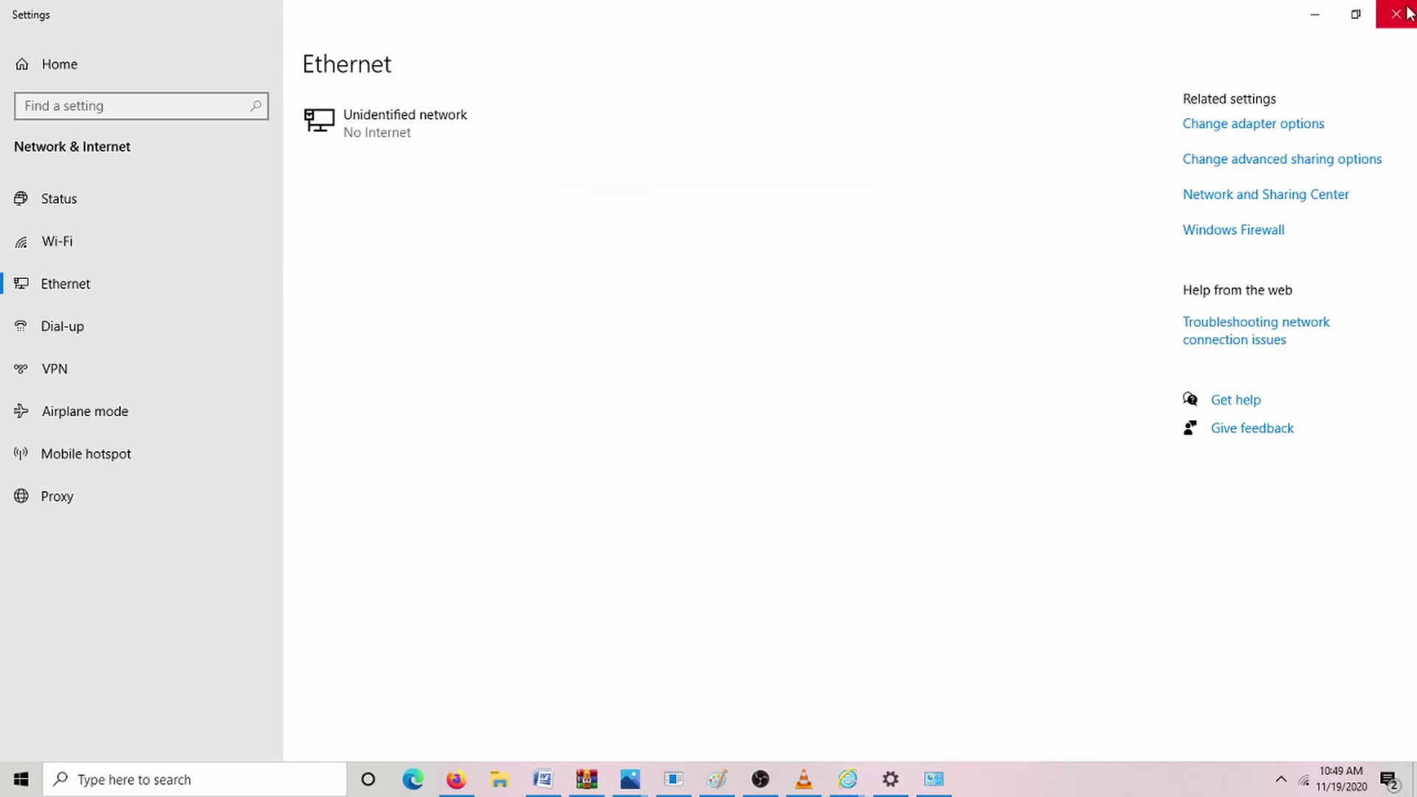
Dismiss the Ethernet status and load the camera login page at 192.168.1.162 in a new tab.
click(854, 209)
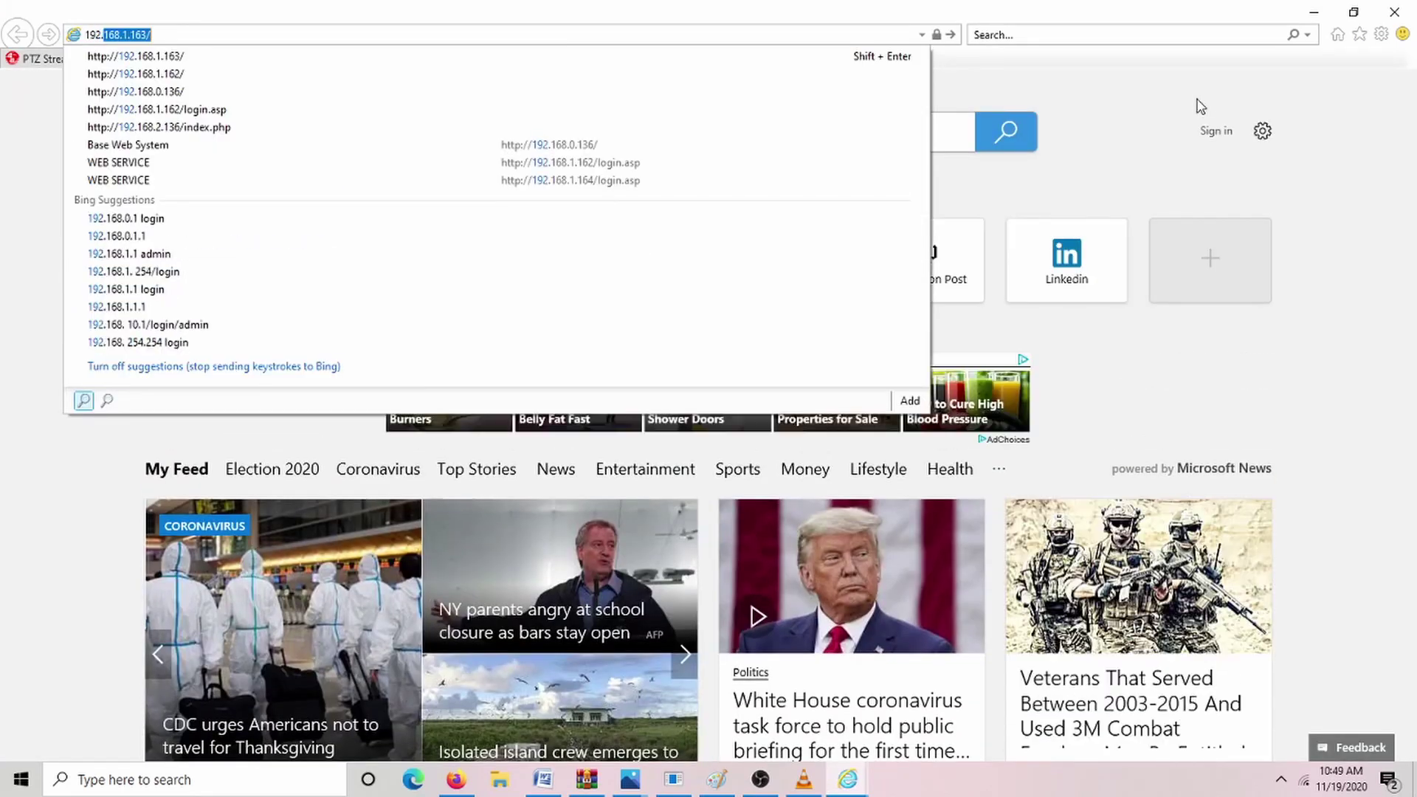
text(.1.16)
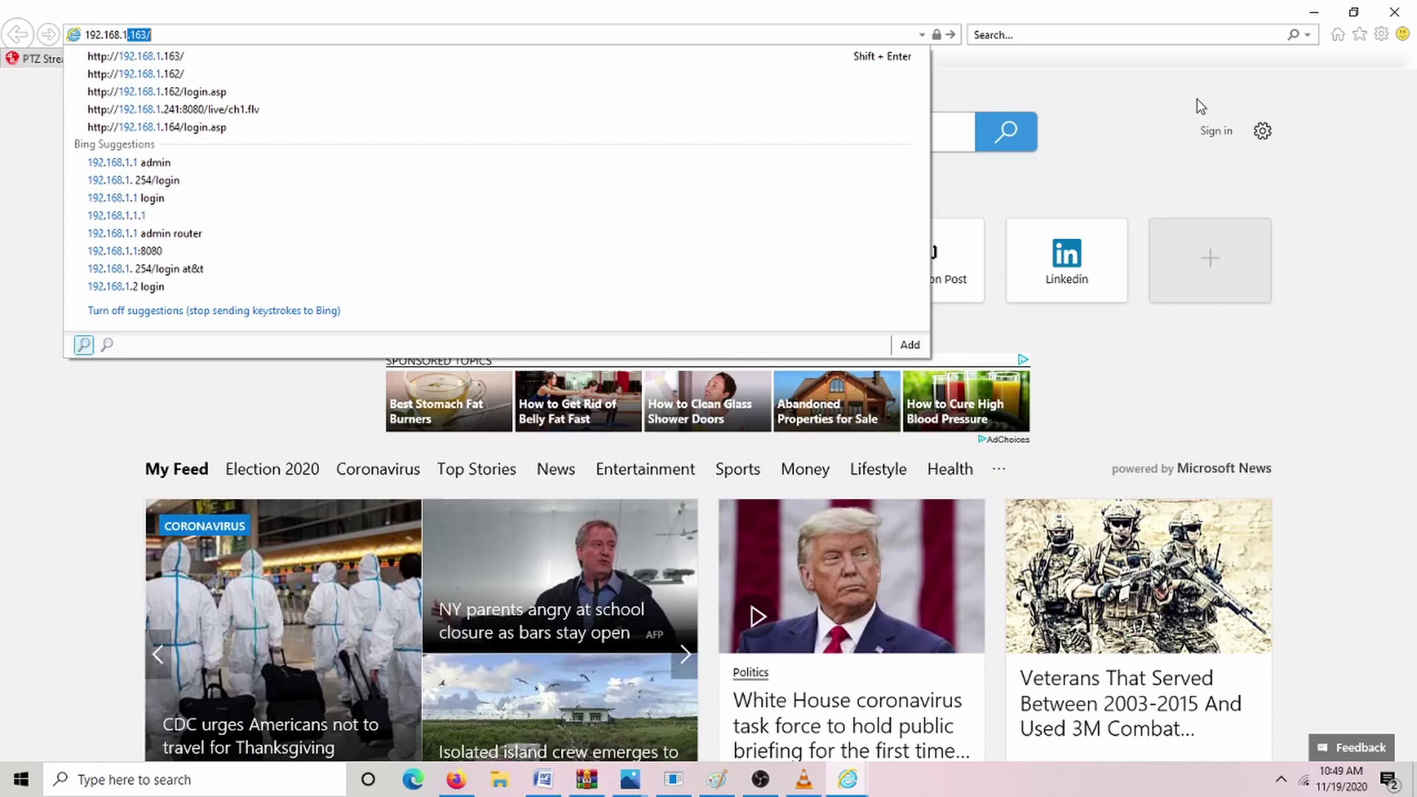
text(2)
key(Return)
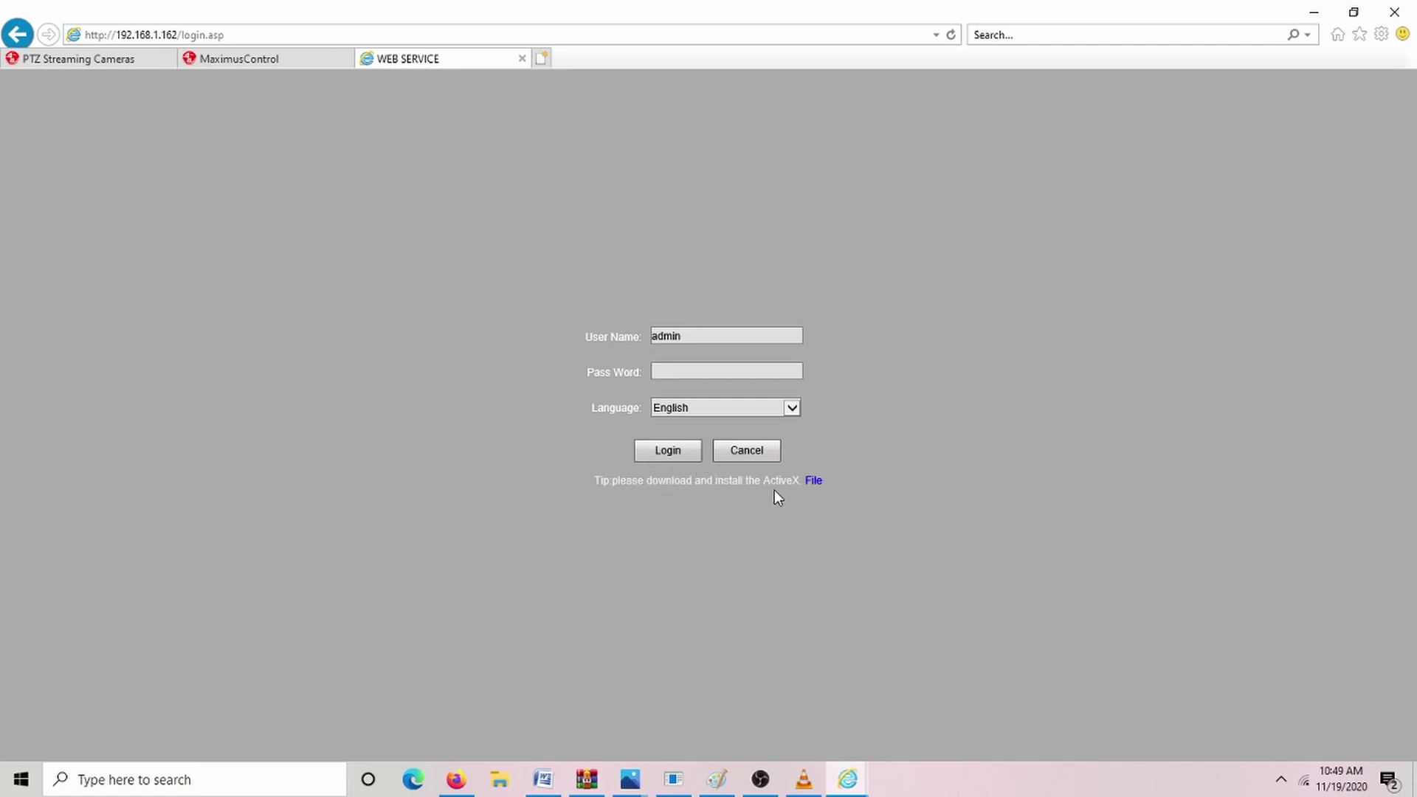
Download and run the H265Active ActiveX installer, uninstalling the existing v1.1.9 plug-in.
click(815, 482)
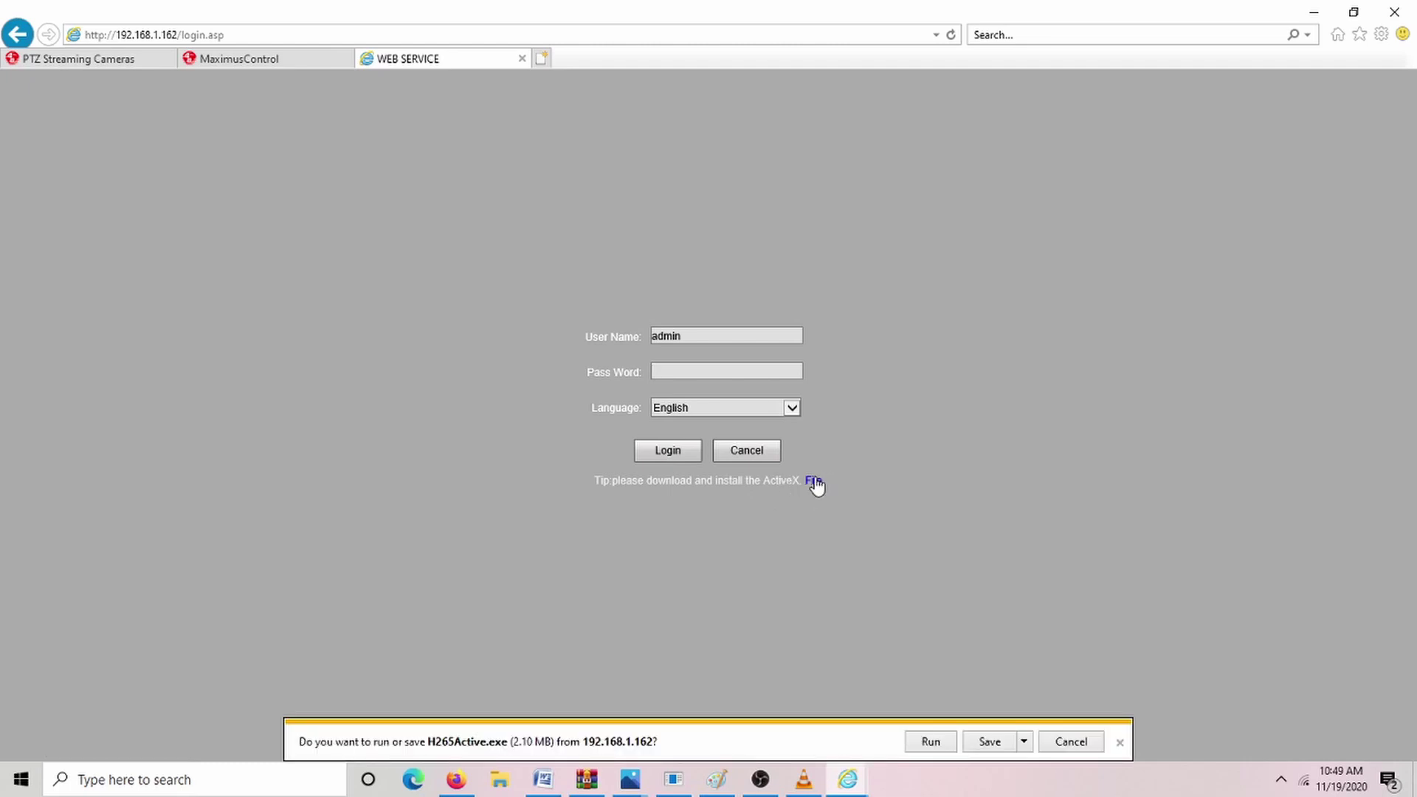
click(929, 746)
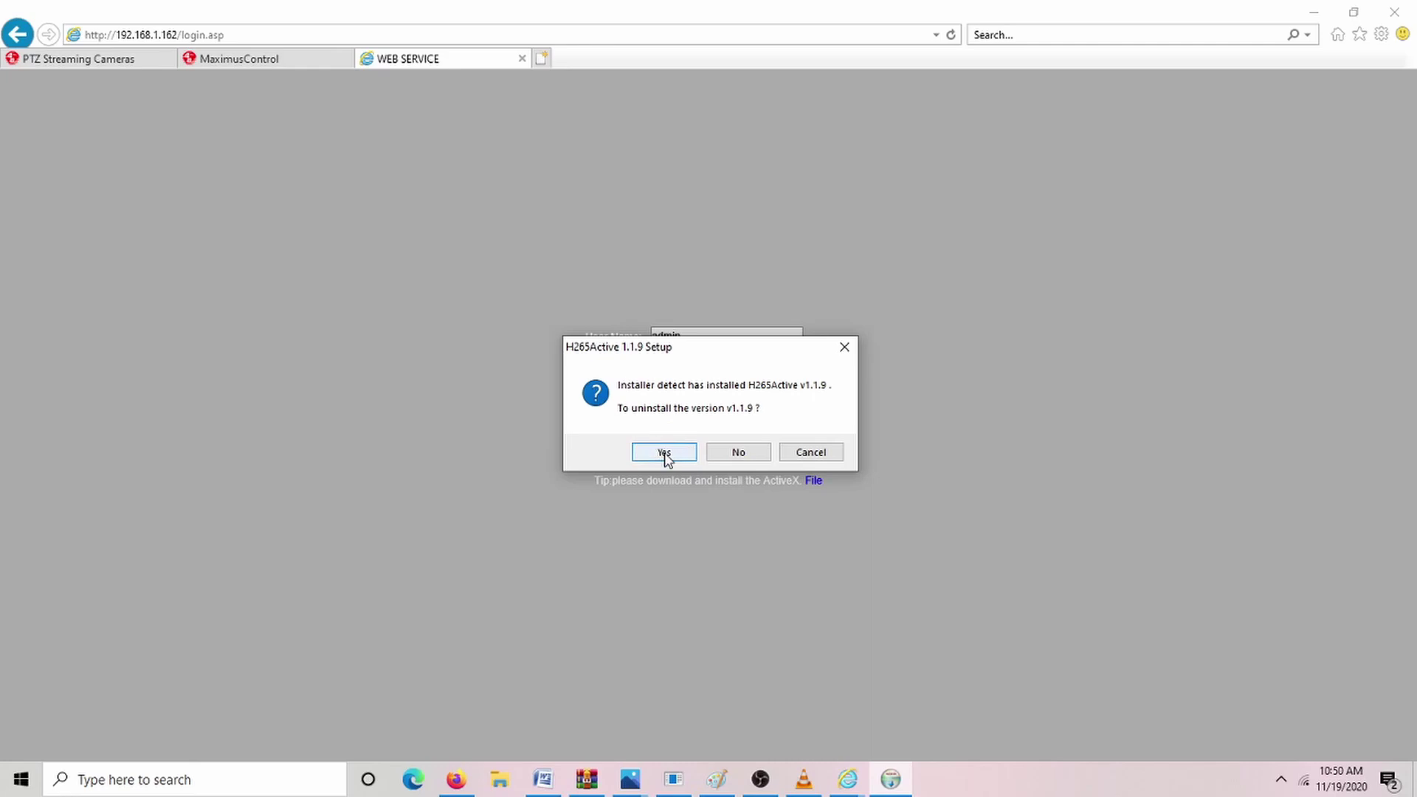
click(664, 453)
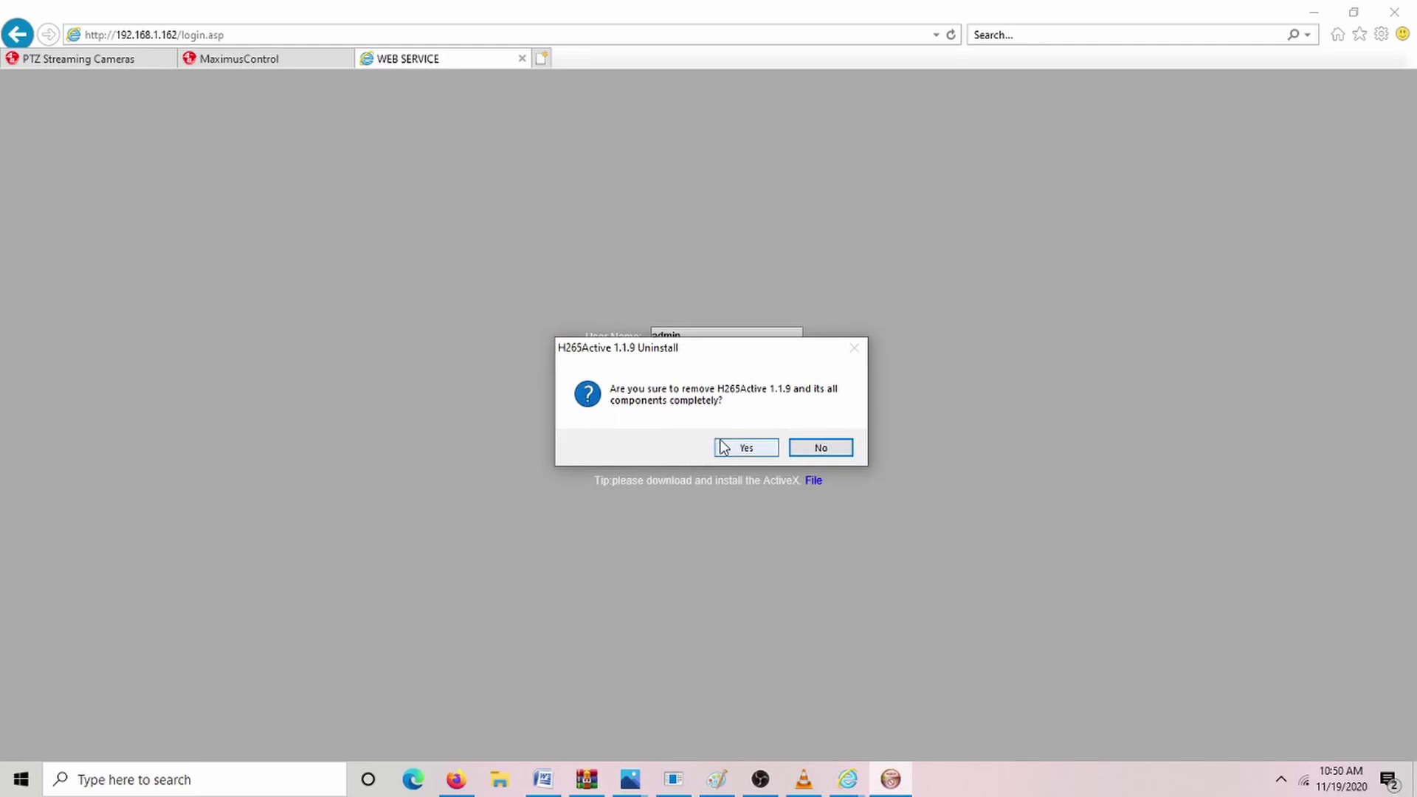
click(734, 448)
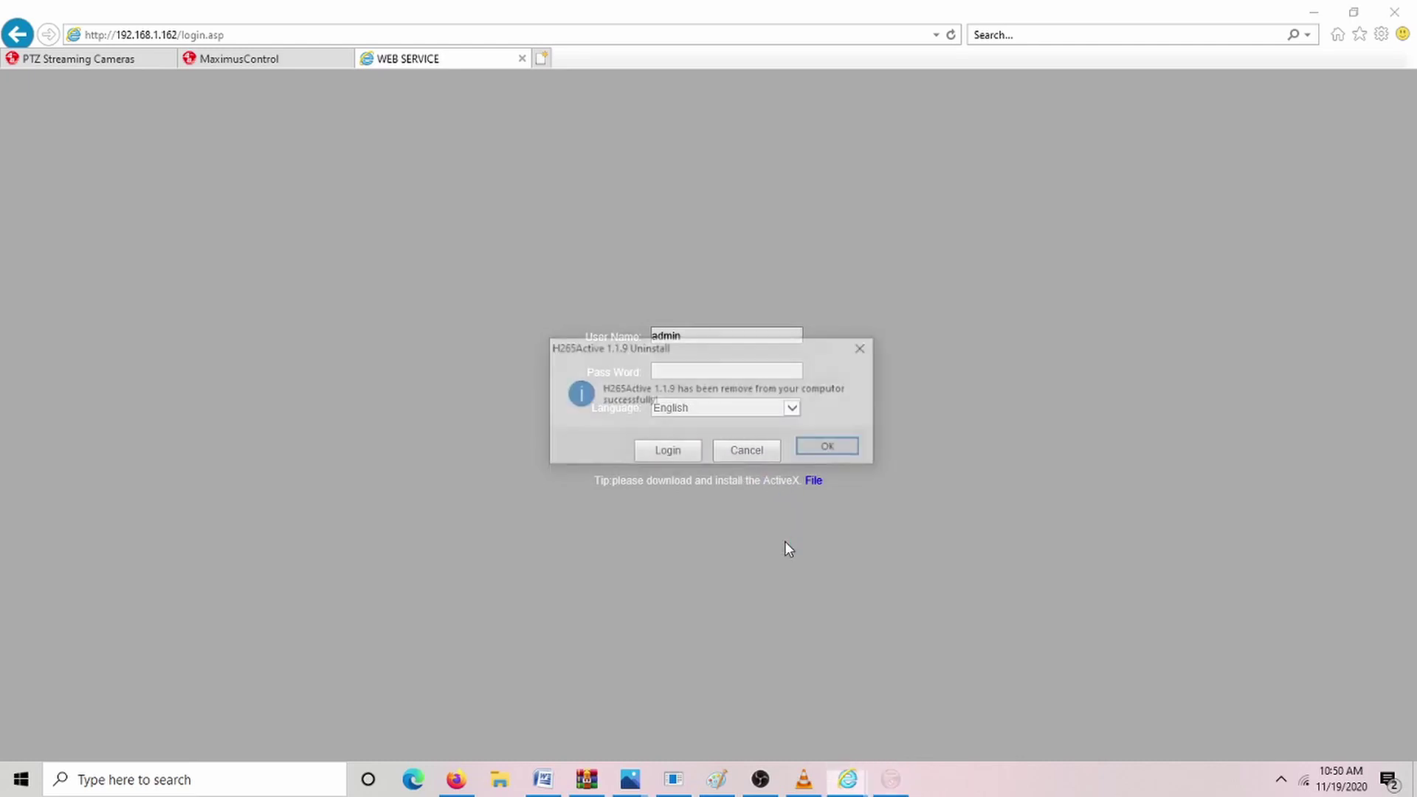
click(815, 453)
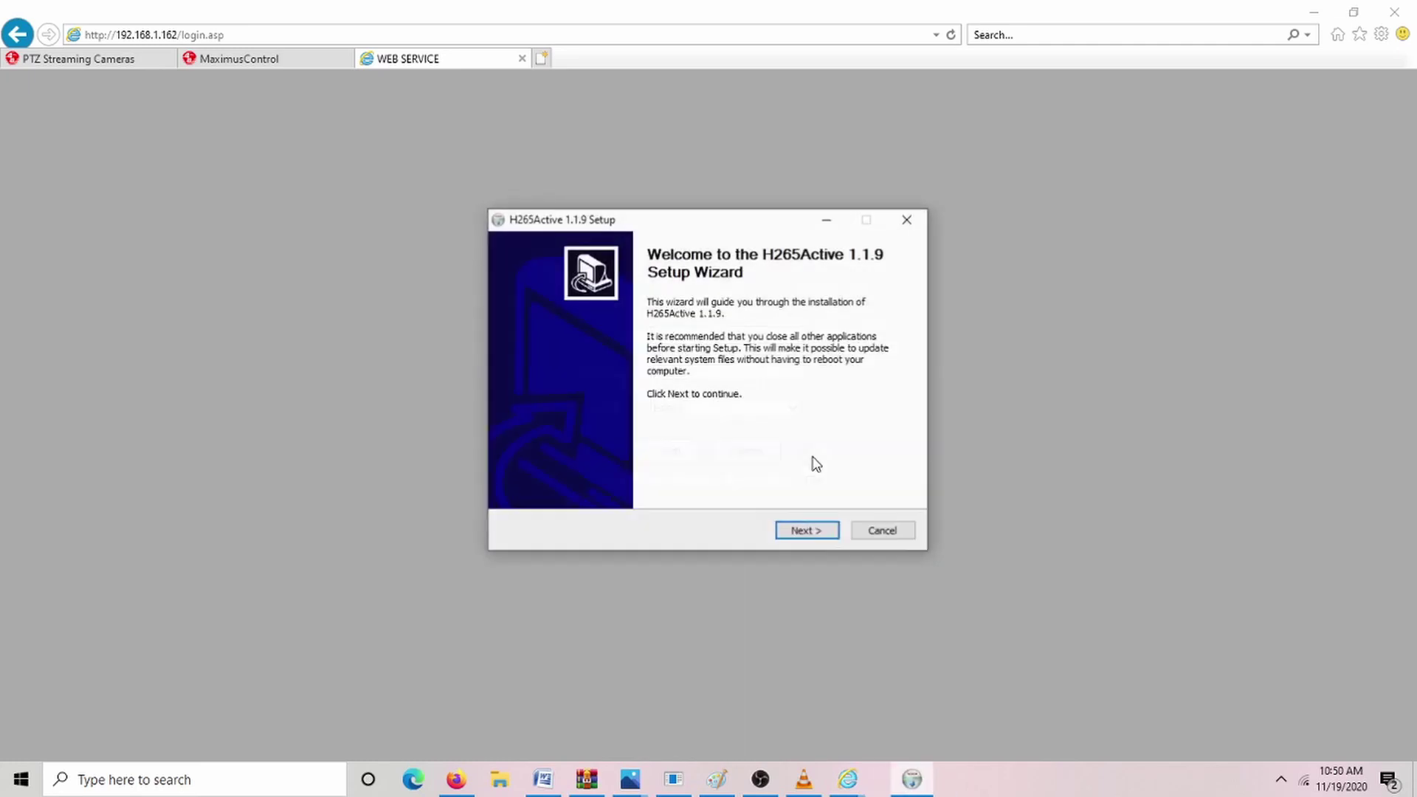
Install H265Active 1.1.9 to the default folder, accepting the licence, and finish the wizard.
click(815, 539)
click(808, 532)
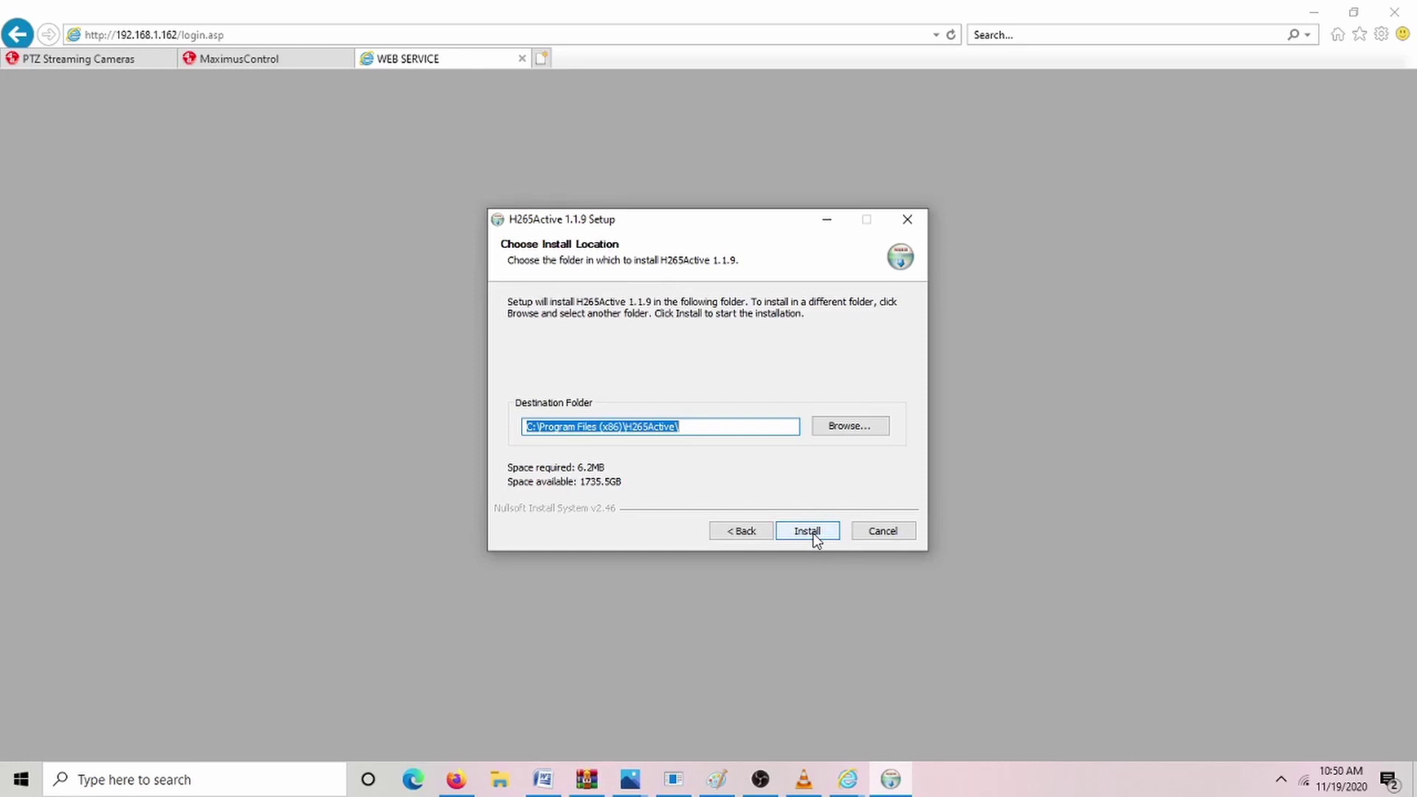
click(808, 532)
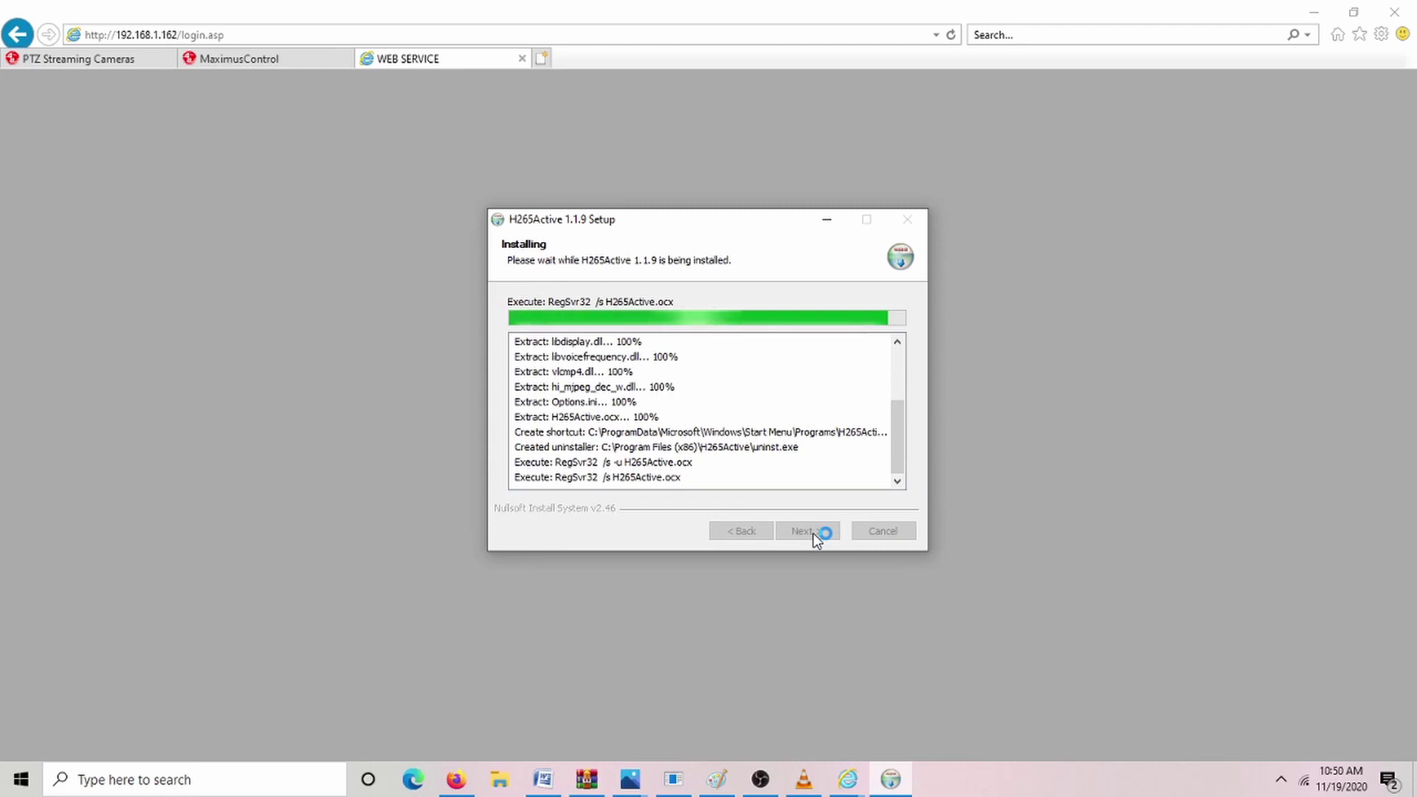
click(815, 538)
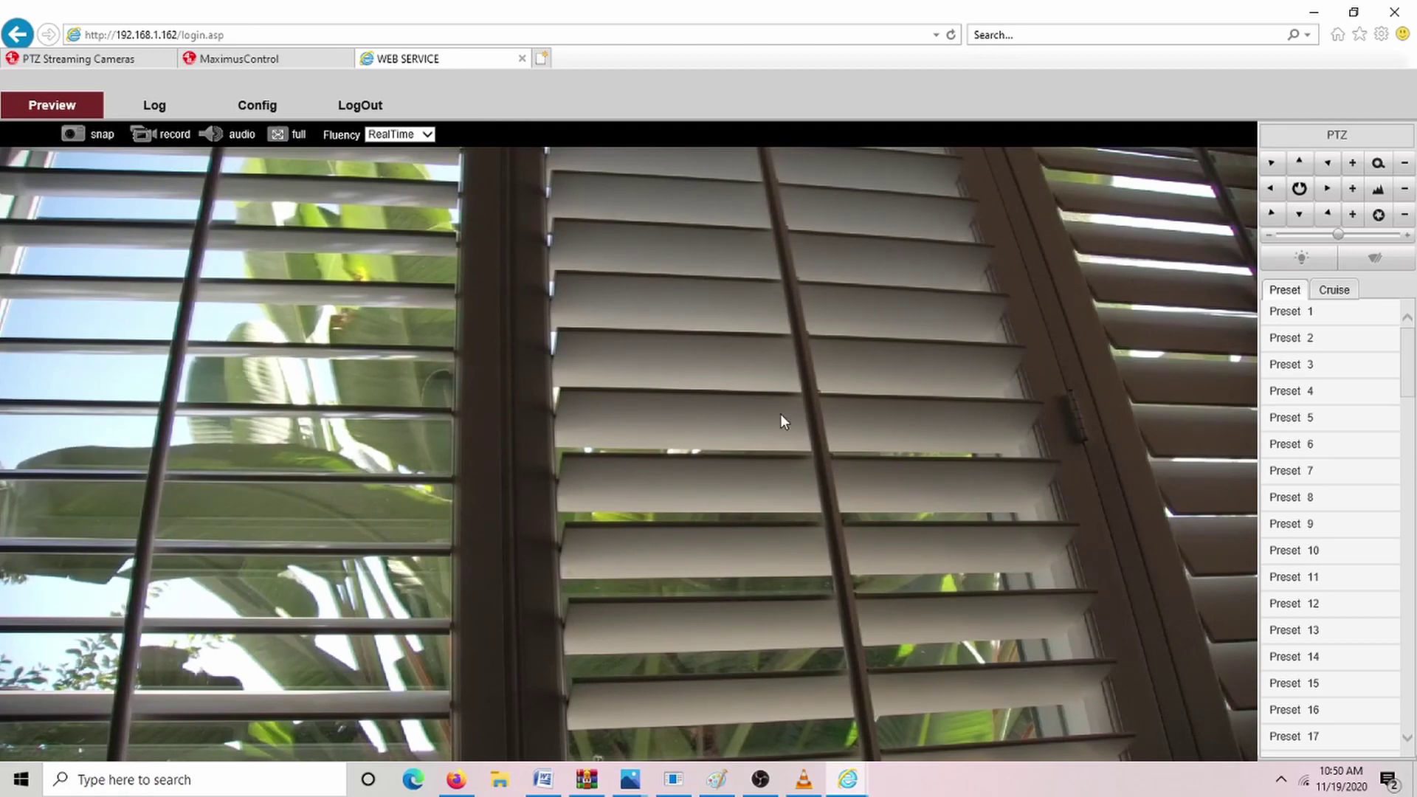
Tilt the camera down, pan it left, then zoom in and back out.
click(1299, 221)
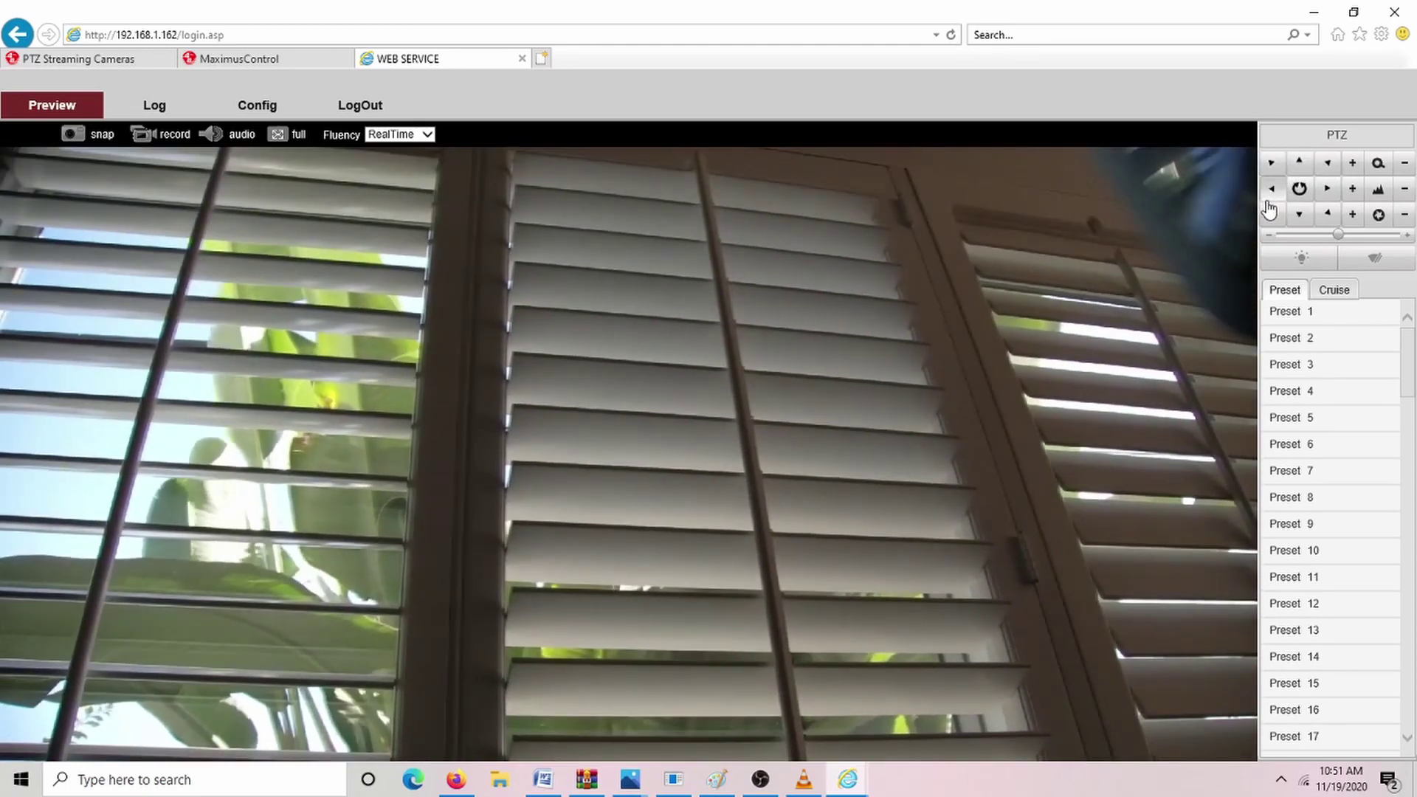
click(1271, 193)
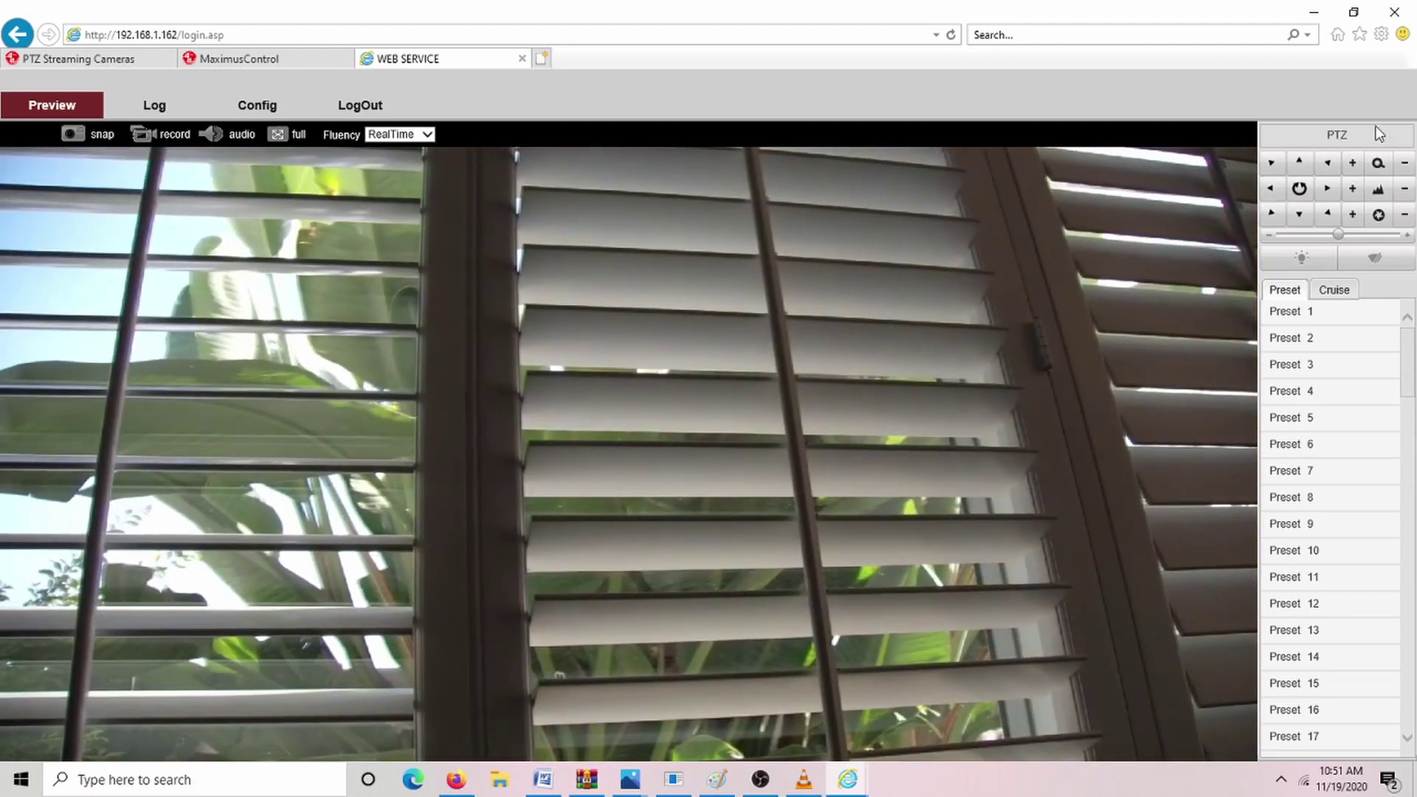
click(1351, 165)
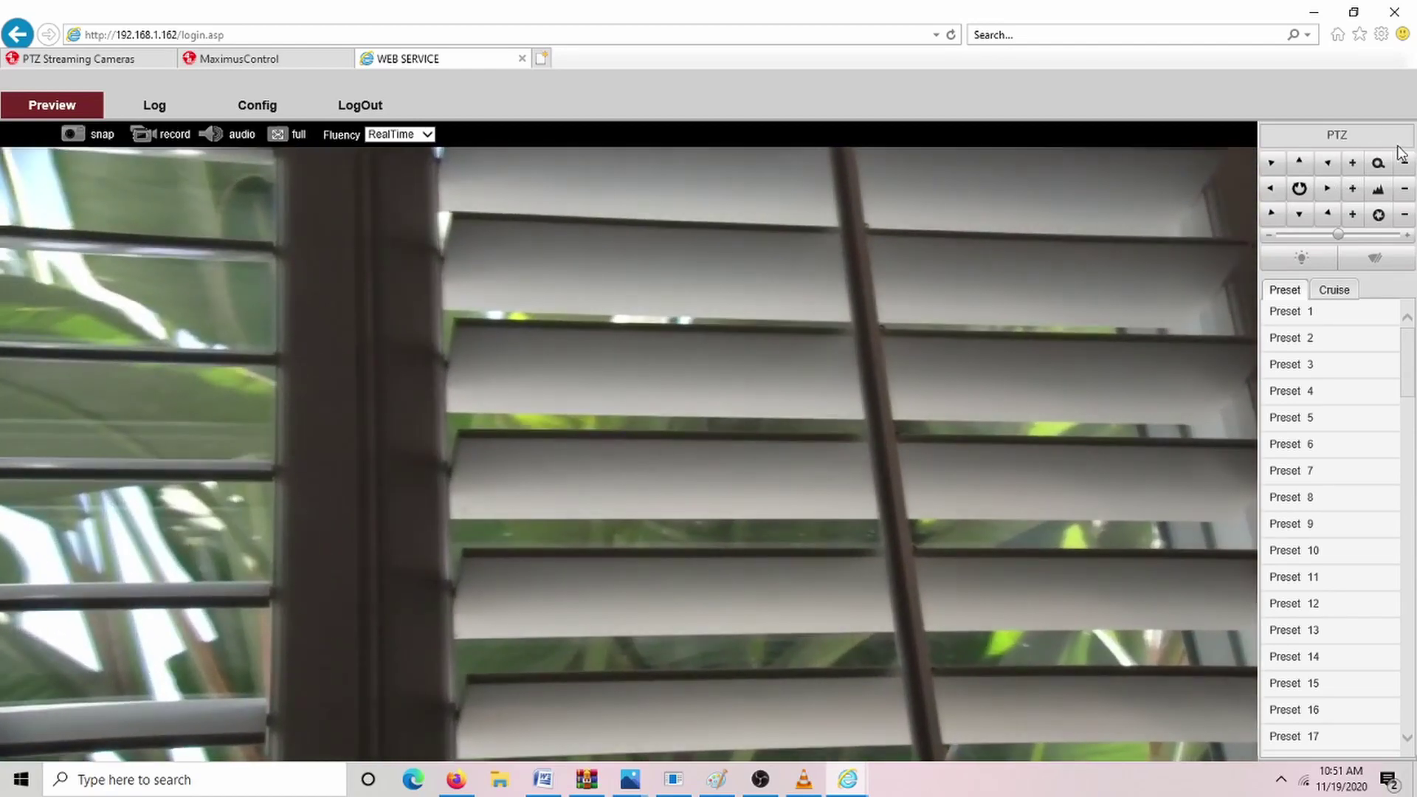
click(1406, 164)
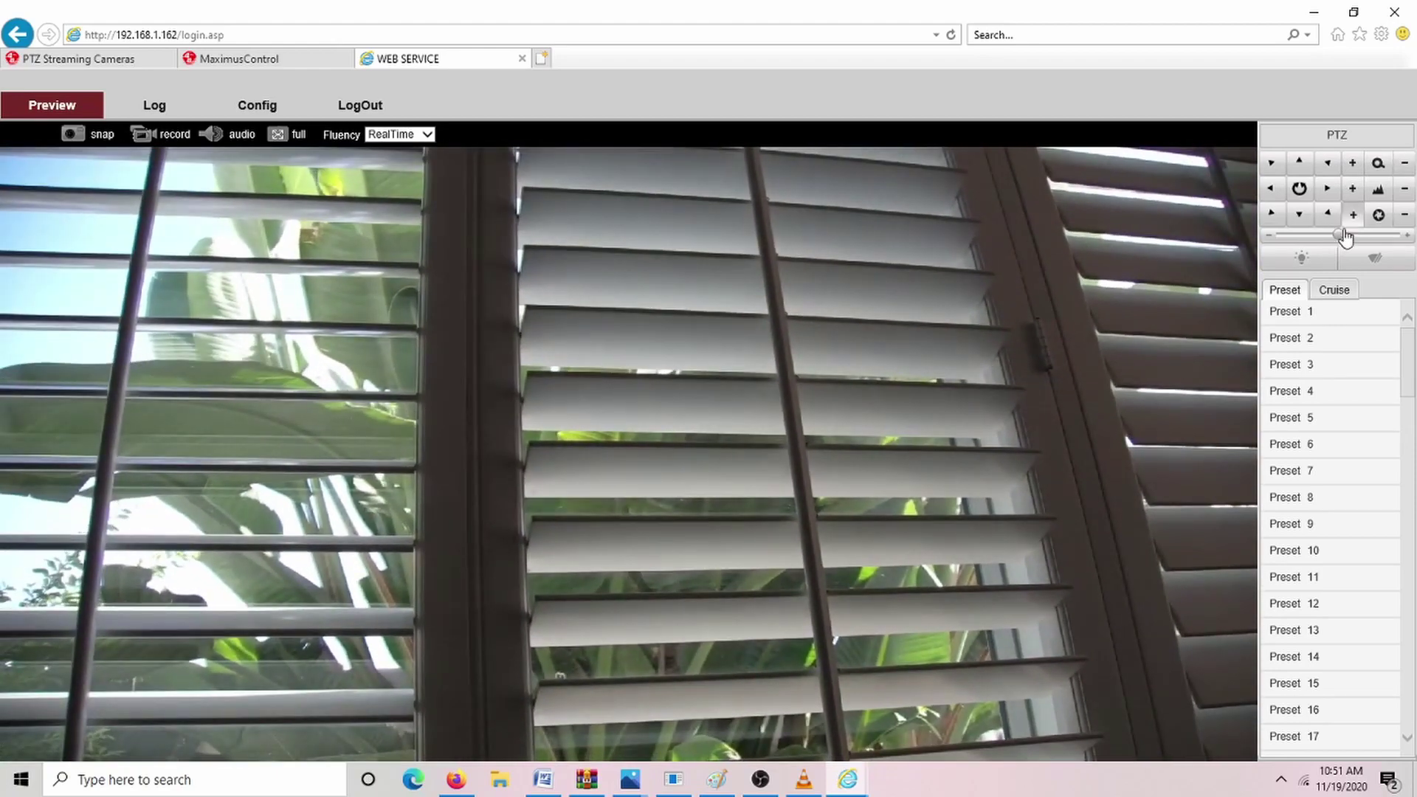
Test tilting at low and full PTZ speeds, then leave the speed slider at 50.
drag(1336, 236, 1285, 236)
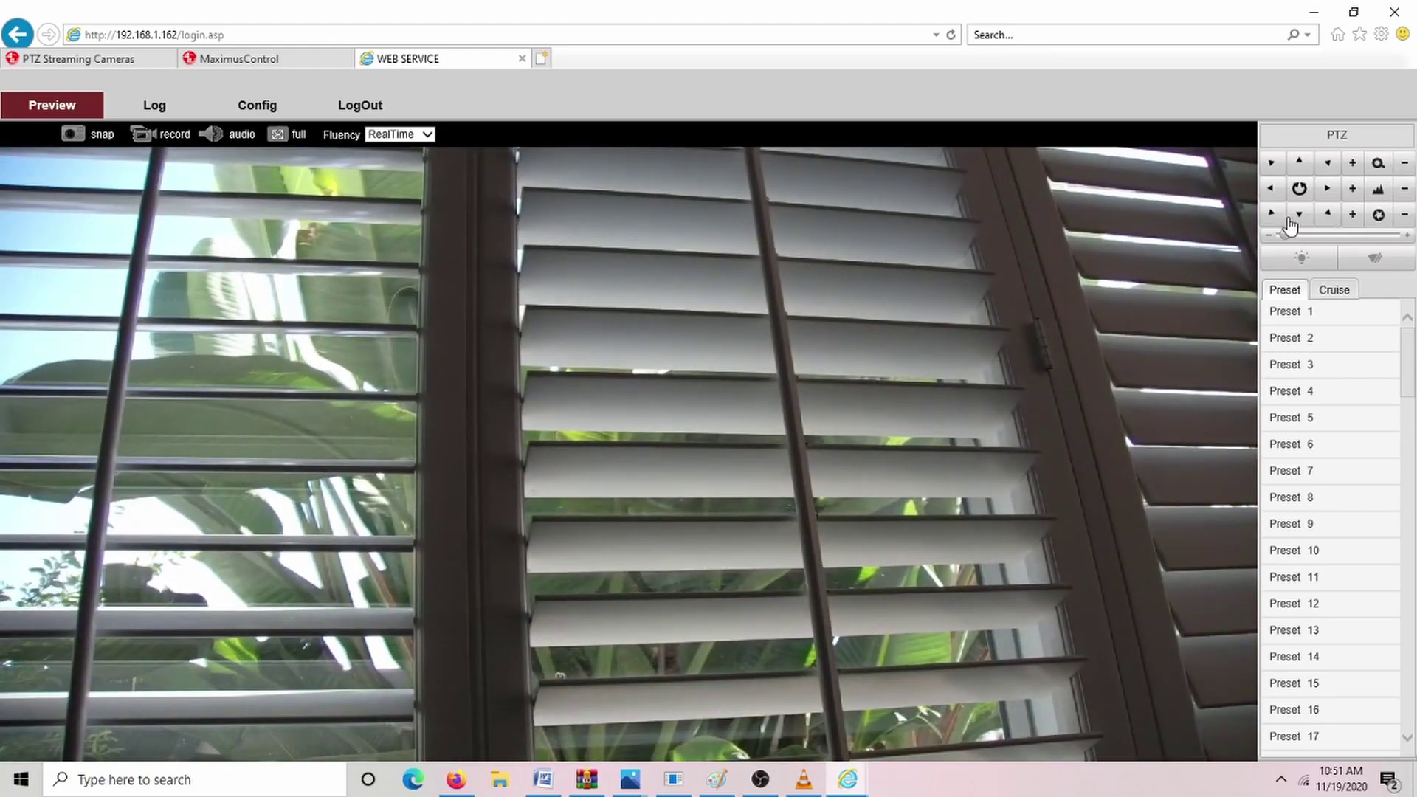
click(1299, 163)
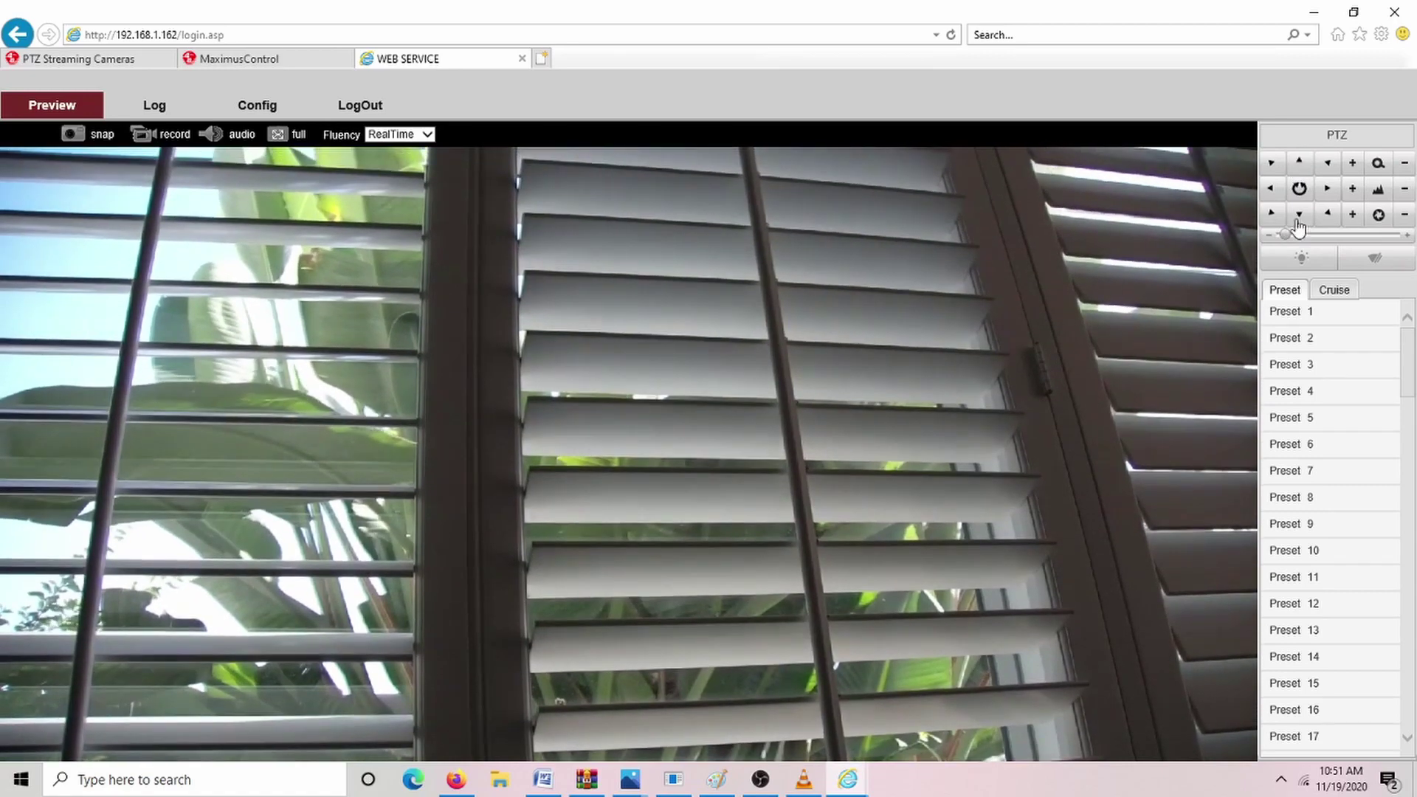
click(1299, 216)
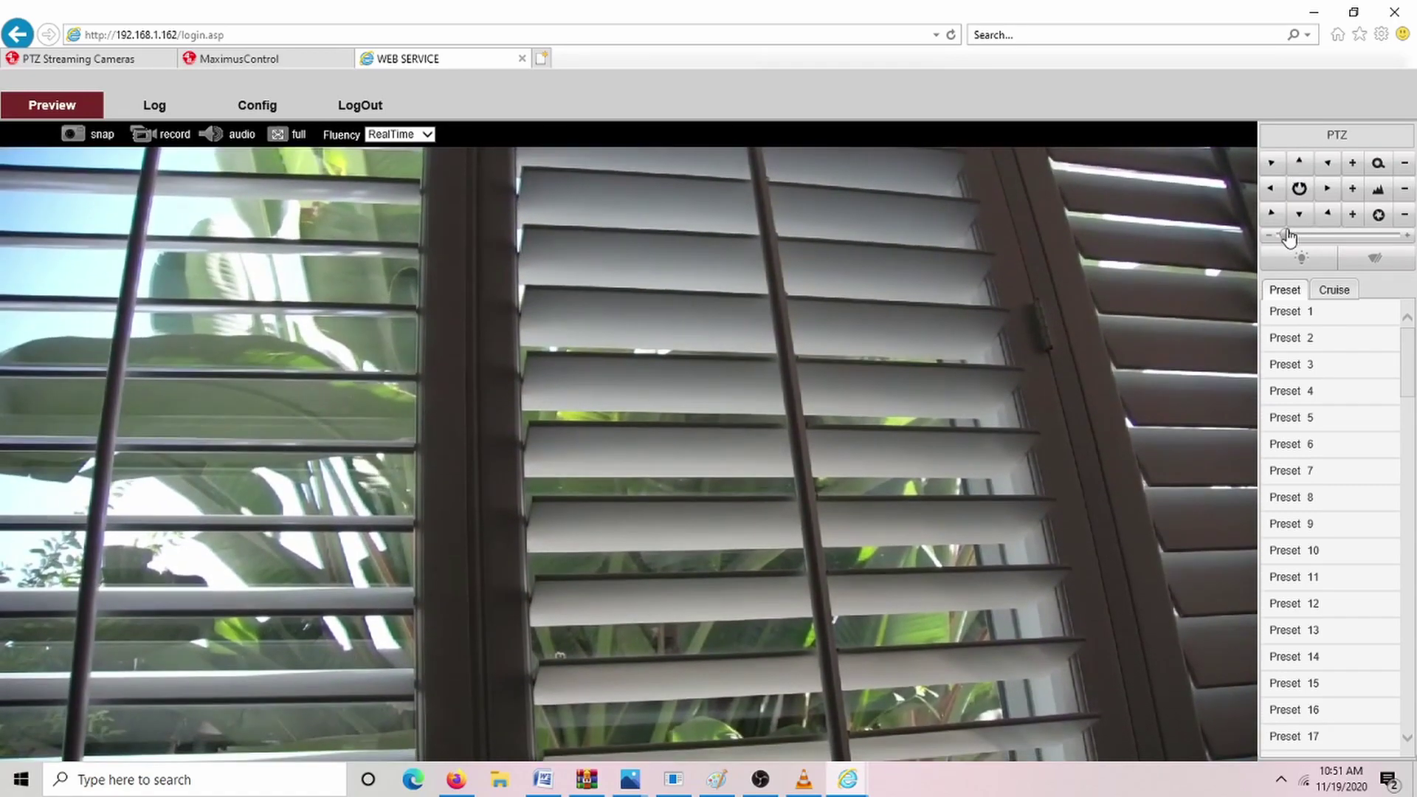
drag(1285, 235, 1395, 237)
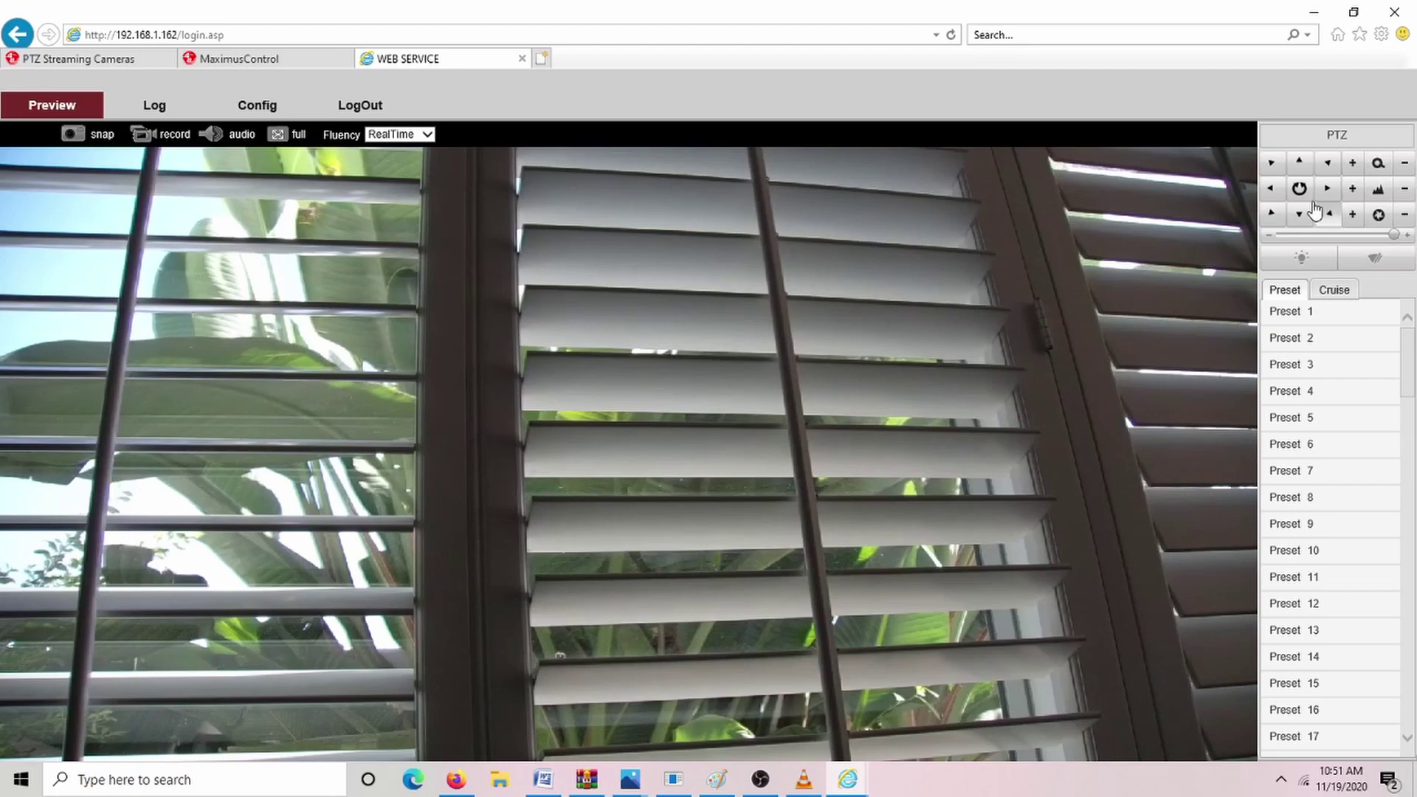
click(1301, 165)
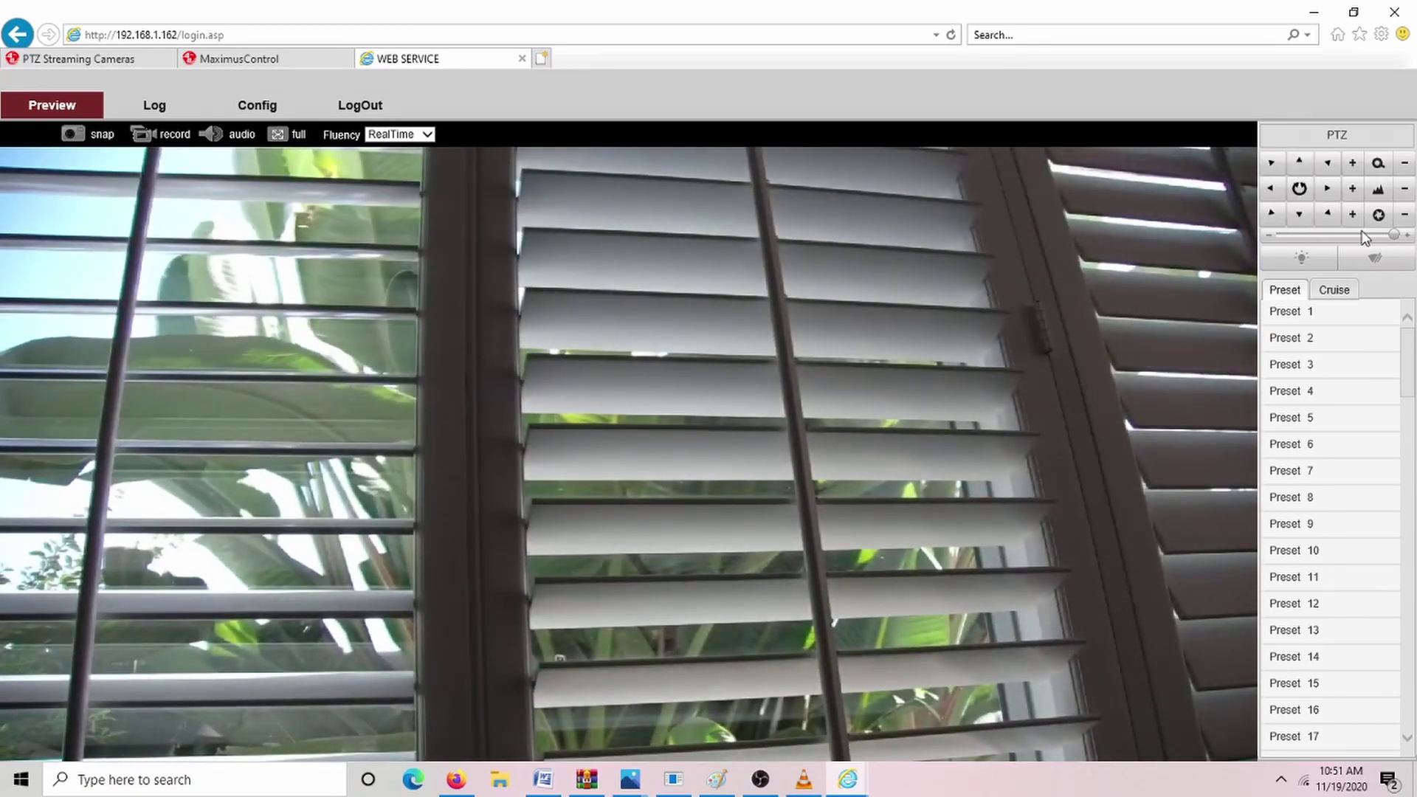
drag(1395, 236, 1339, 236)
mouse_move(1339, 238)
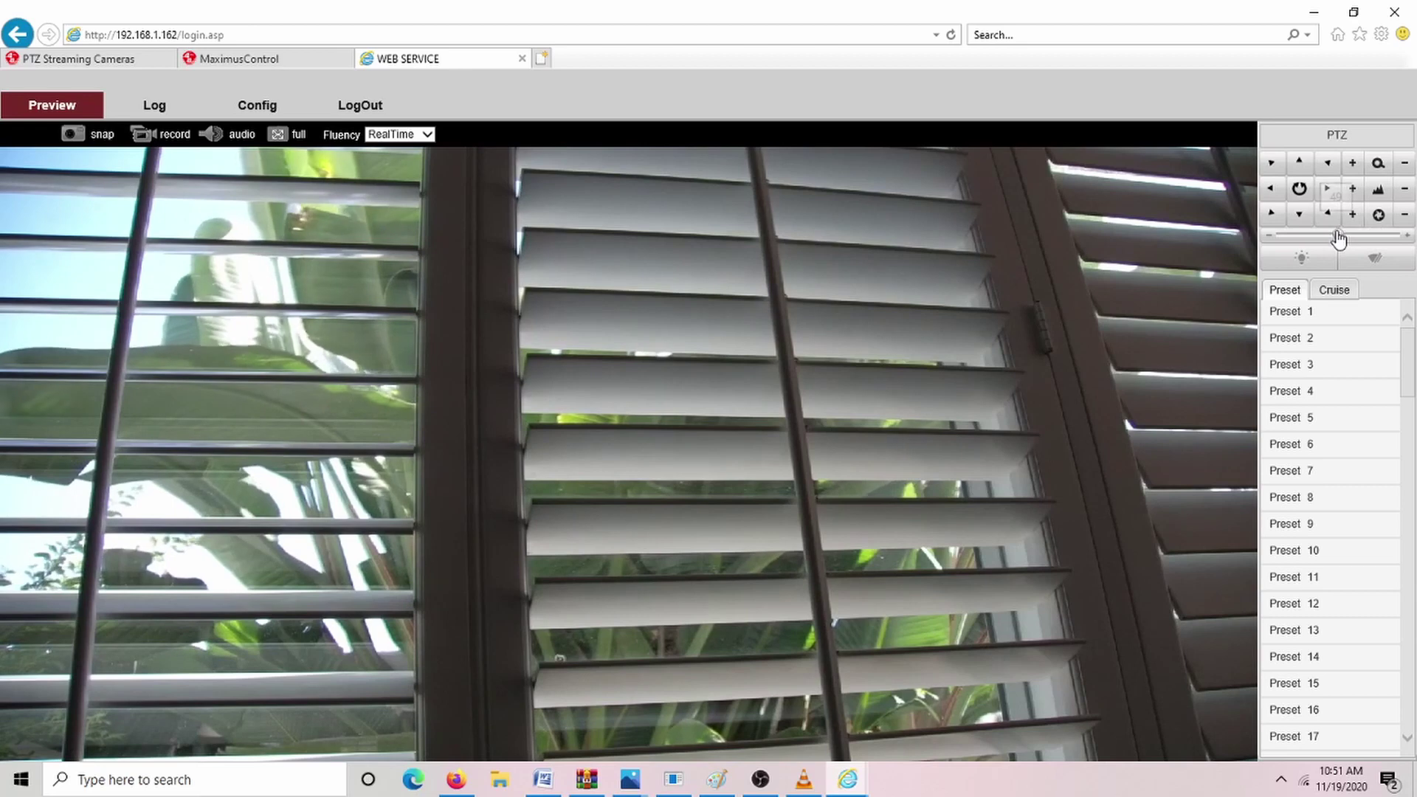
Select Preset 1 in the preset list to reveal its go, edit and delete icons.
click(1310, 319)
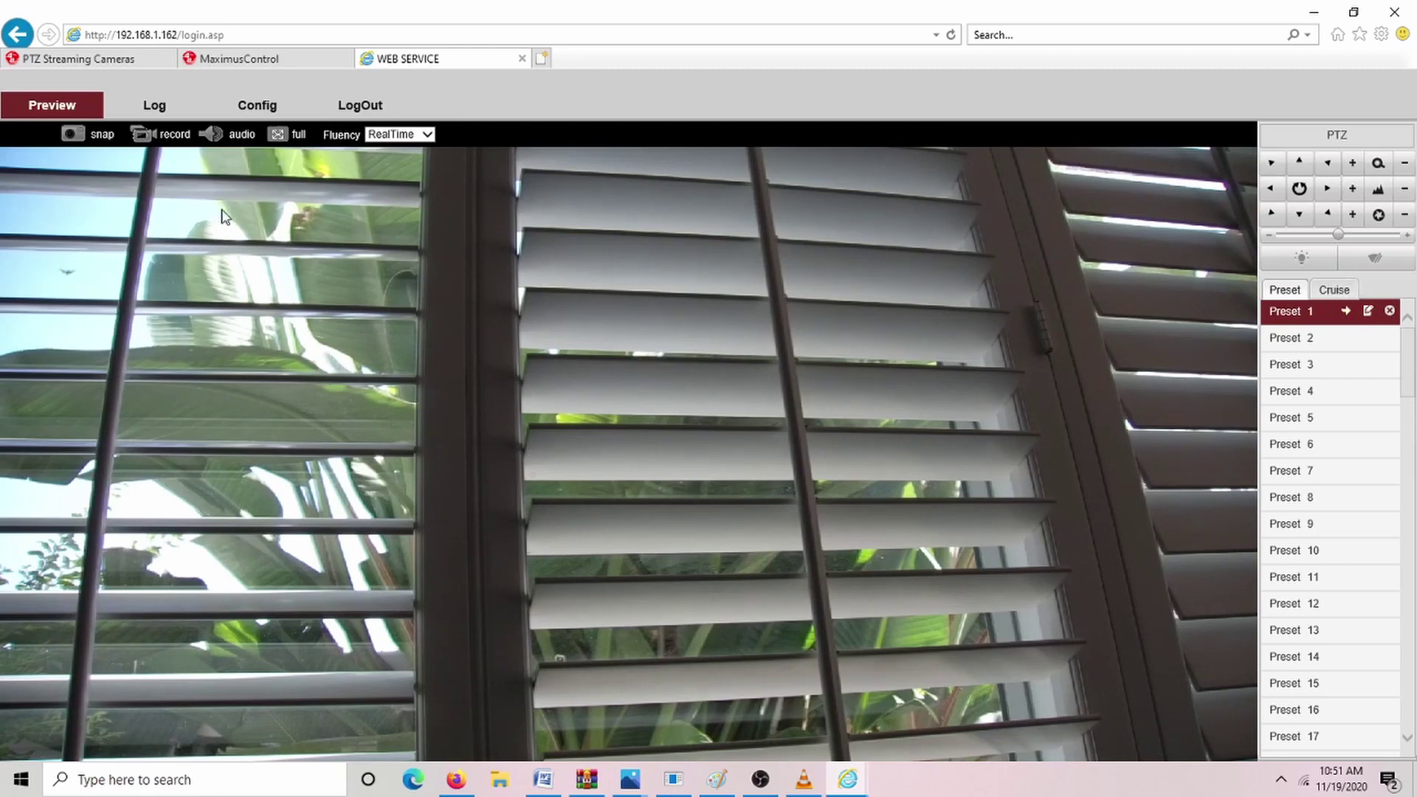
Browse the camera's Config pages for AV and PTZ settings, then bring up the MaximusControl product page.
click(255, 111)
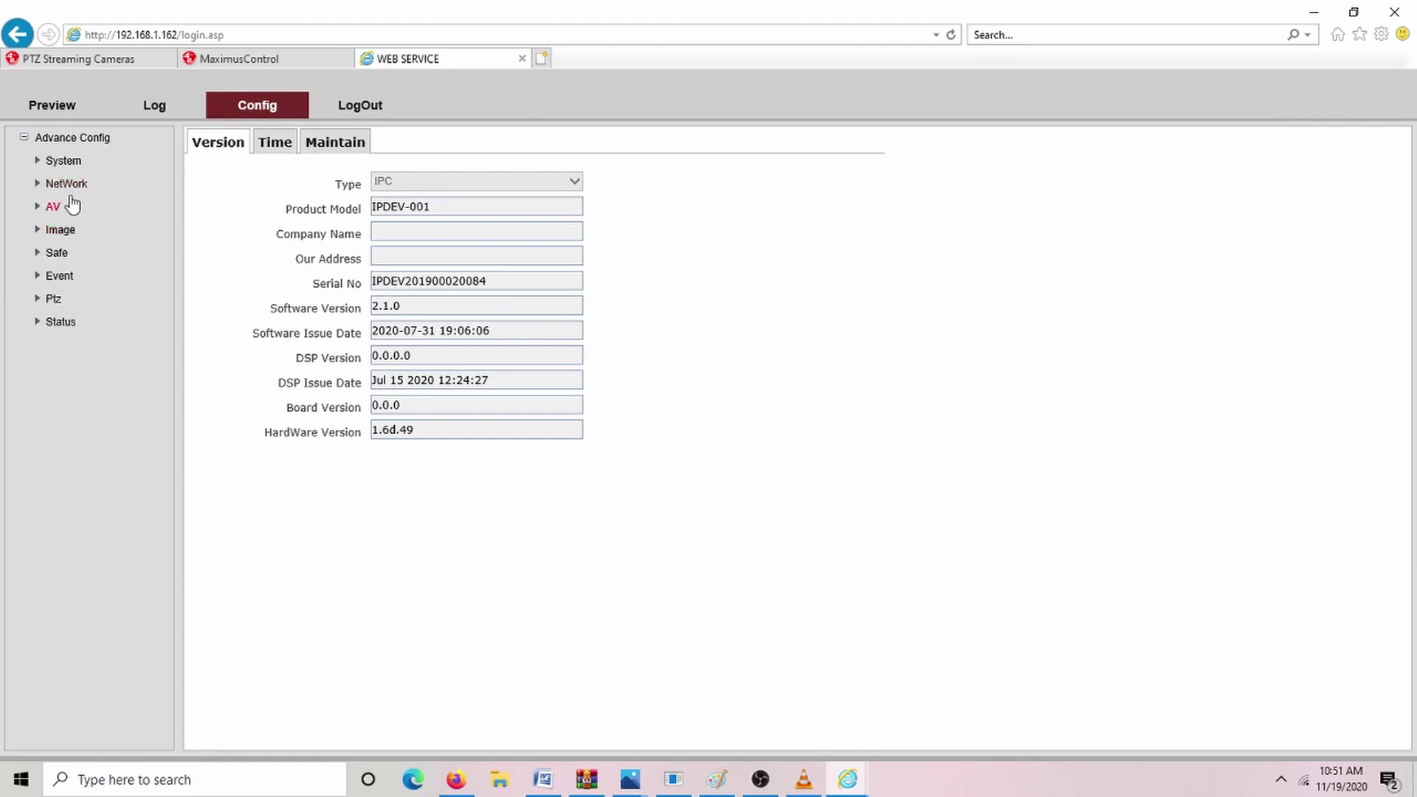
click(55, 211)
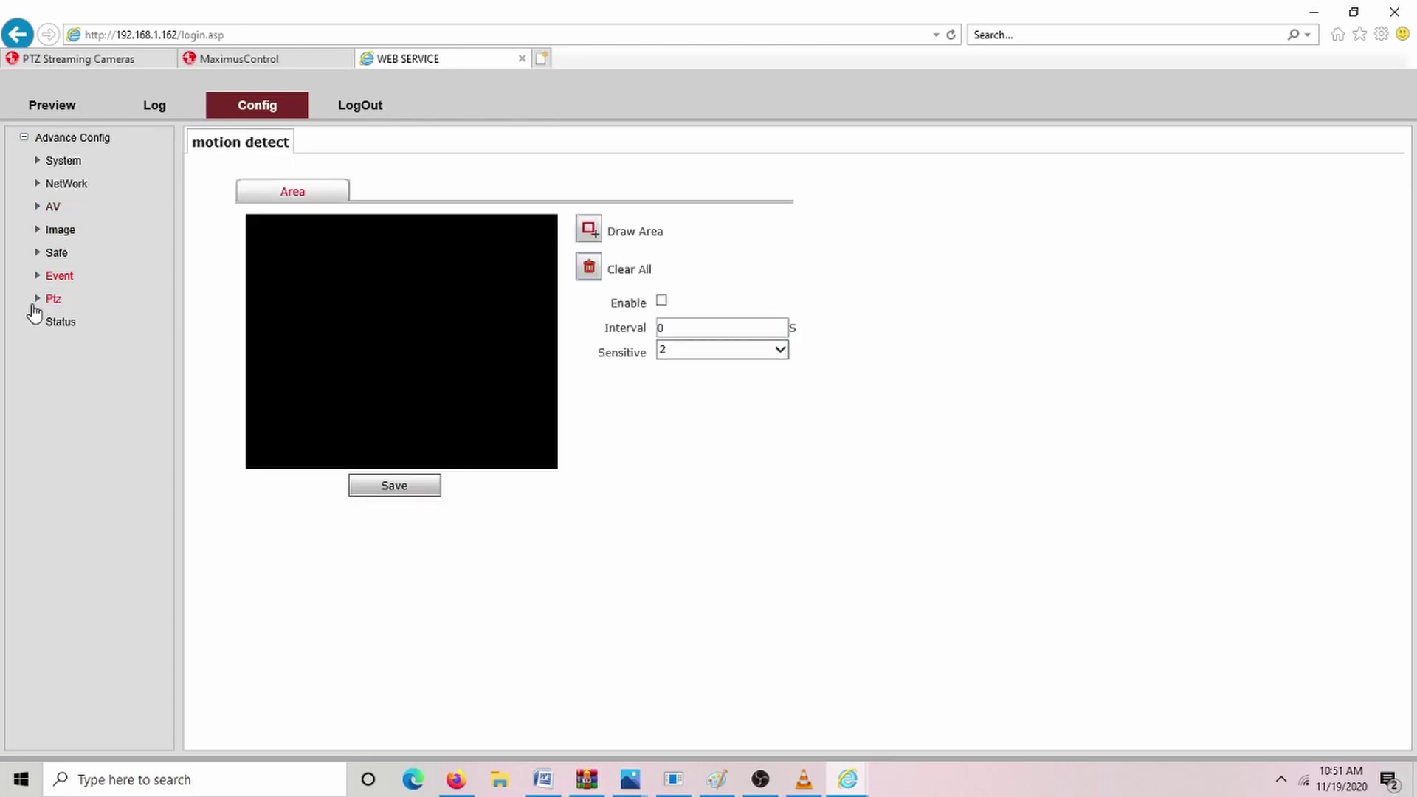
click(50, 300)
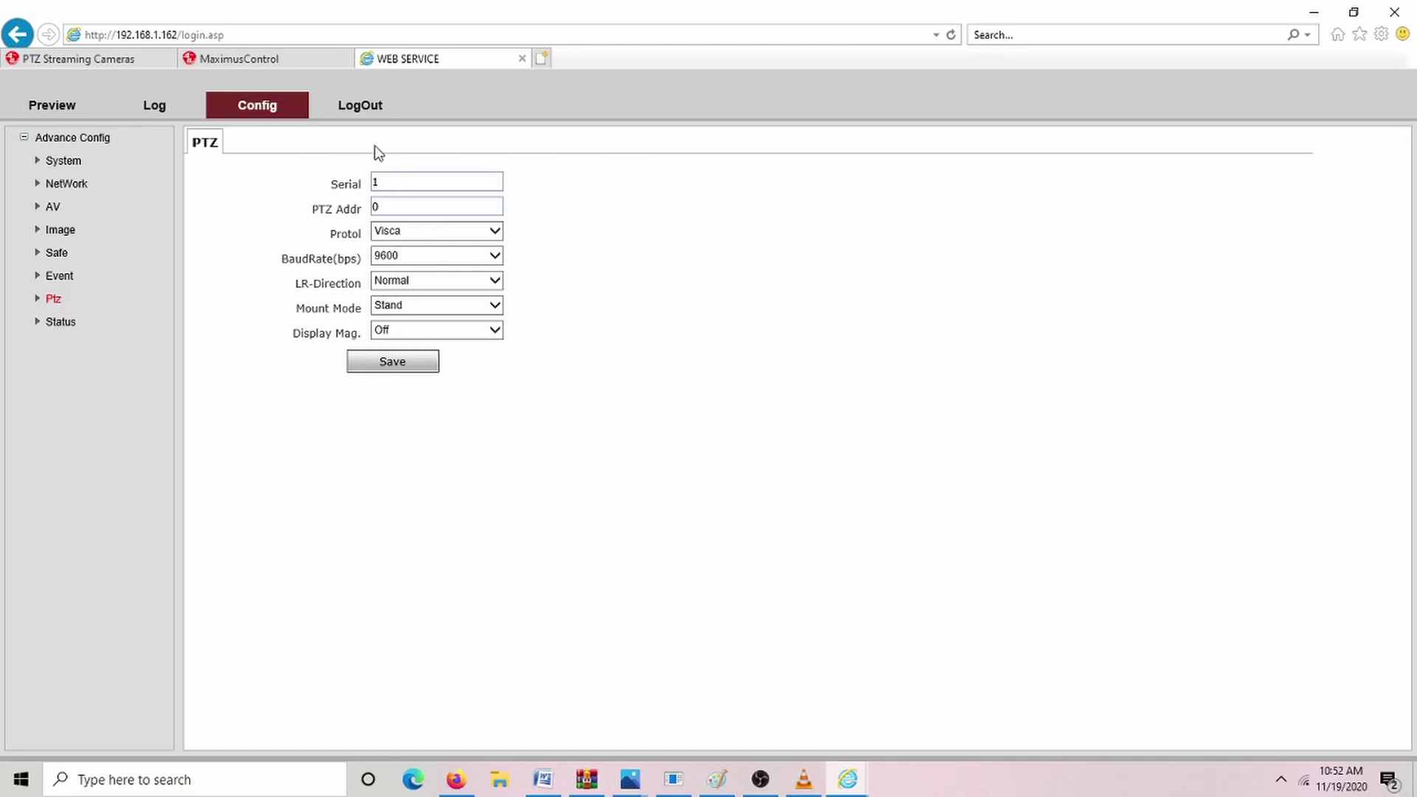
click(306, 61)
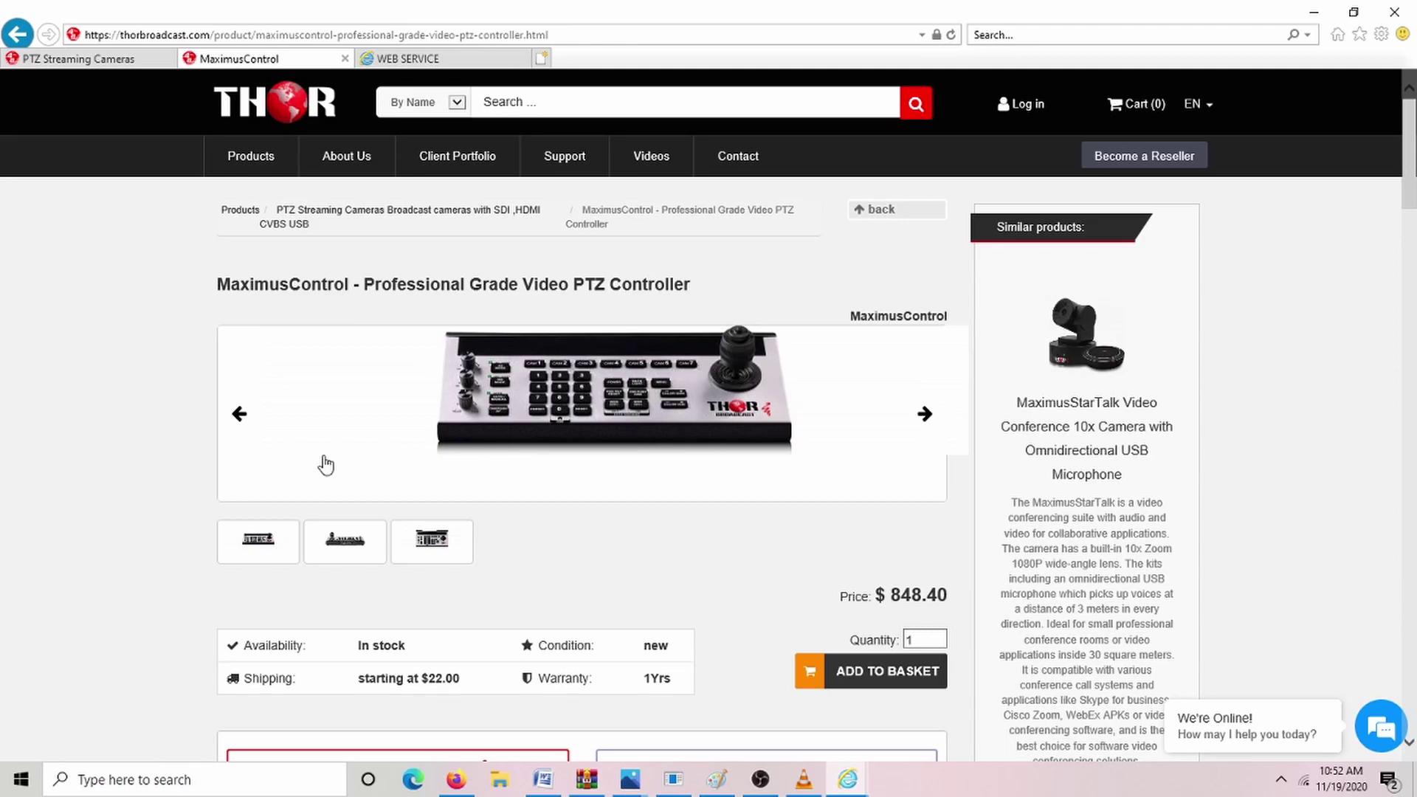
Cycle through the MaximusControl gallery photos, ending on the front close-up of CAM keys and joystick.
click(357, 554)
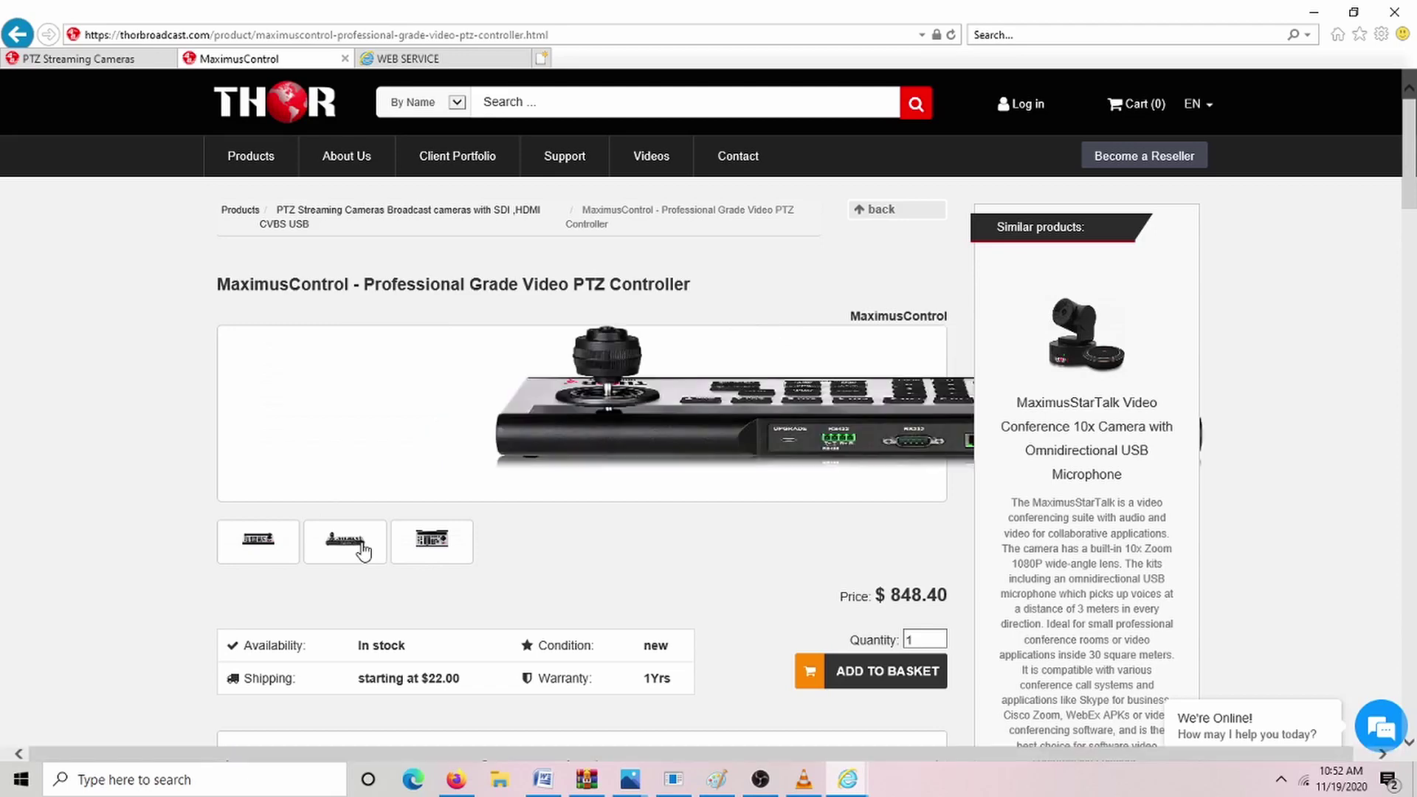
click(264, 547)
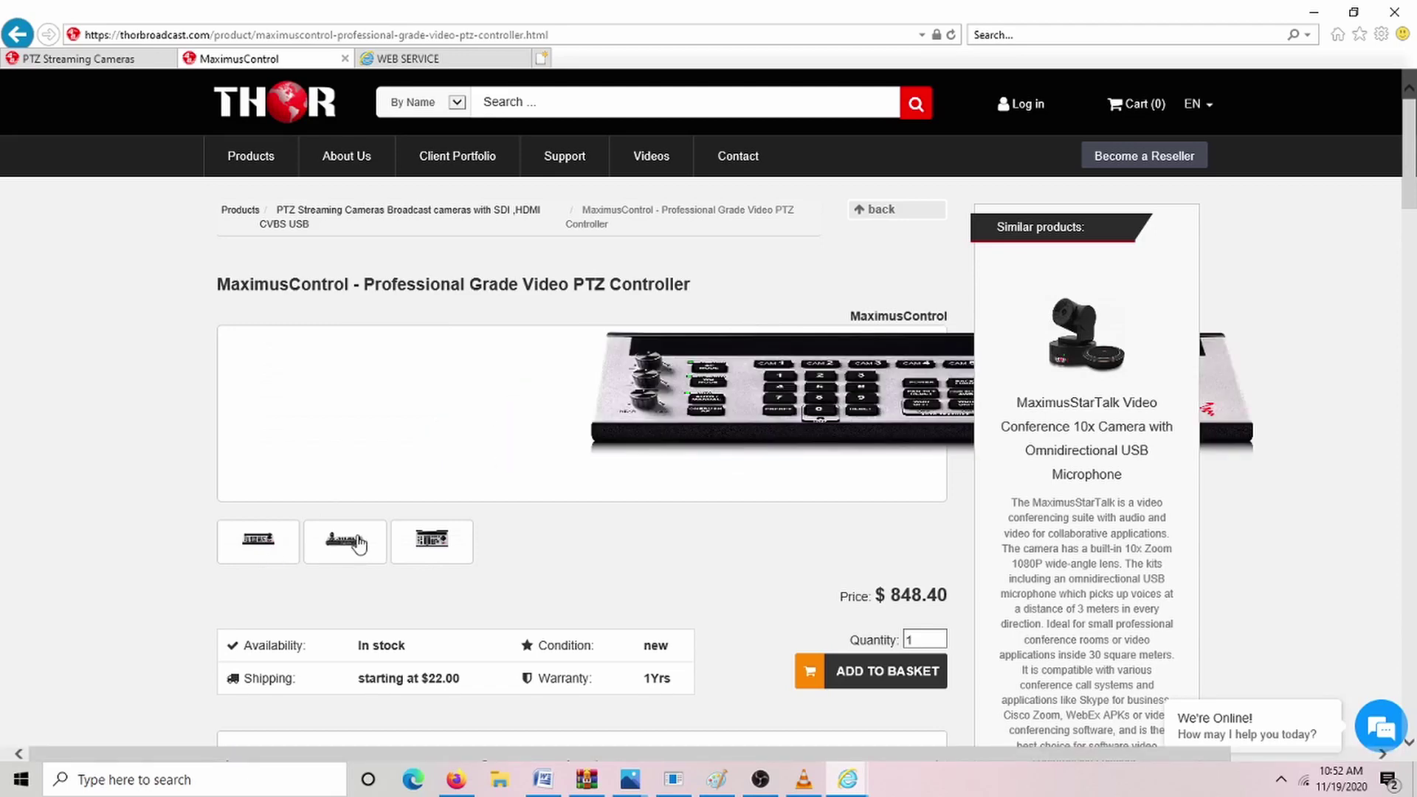
click(428, 545)
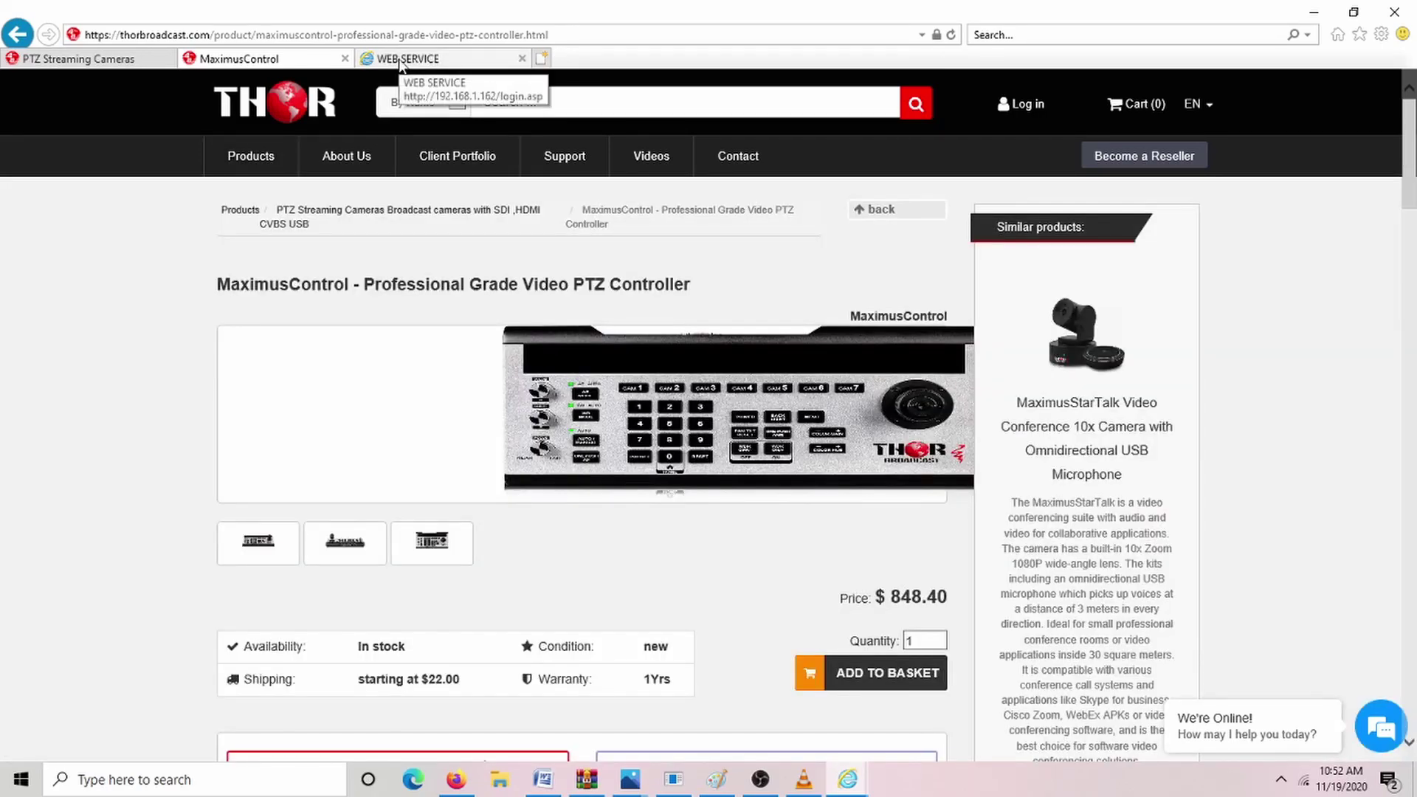
In the camera's NetWork settings, change IP Addr to 192.168.1.163 and save.
click(401, 62)
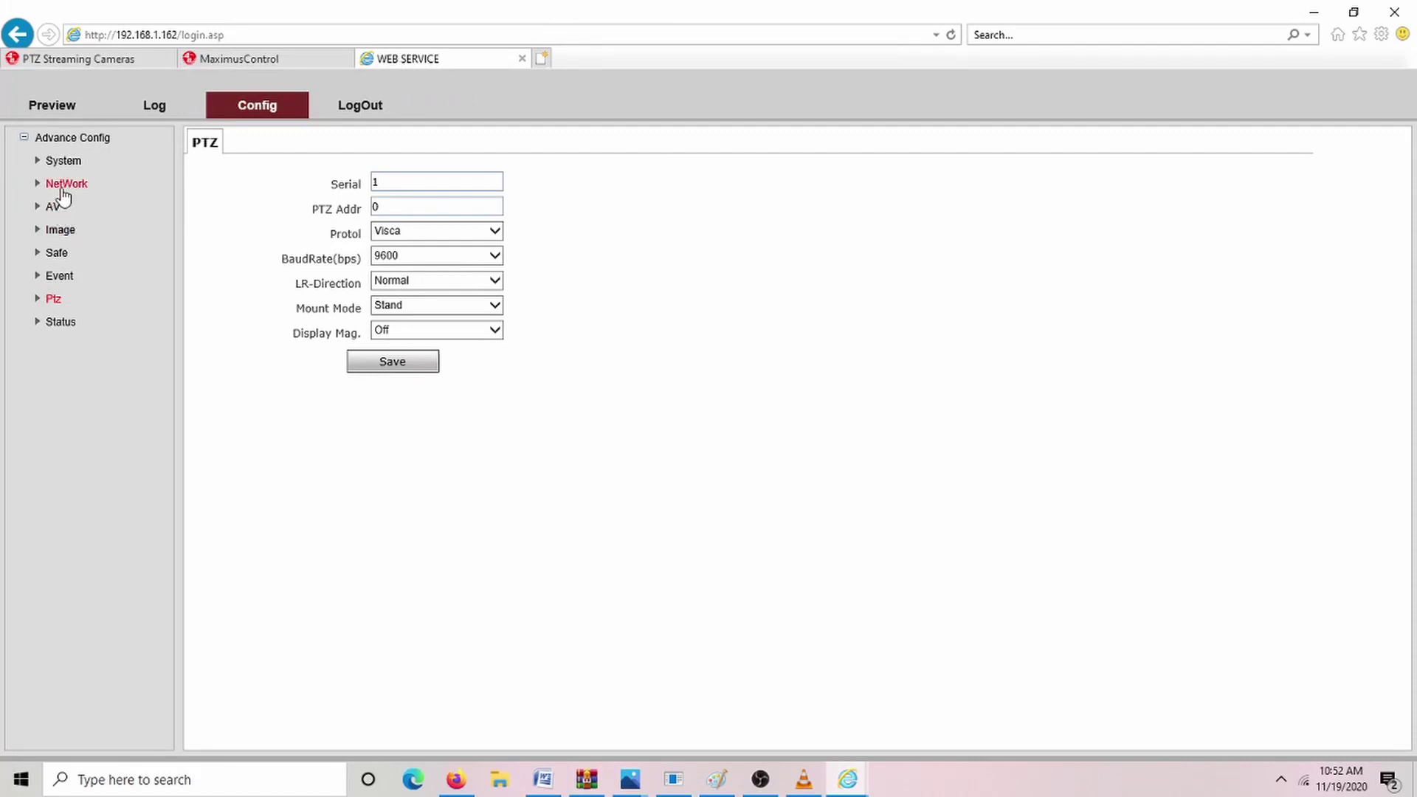
click(68, 184)
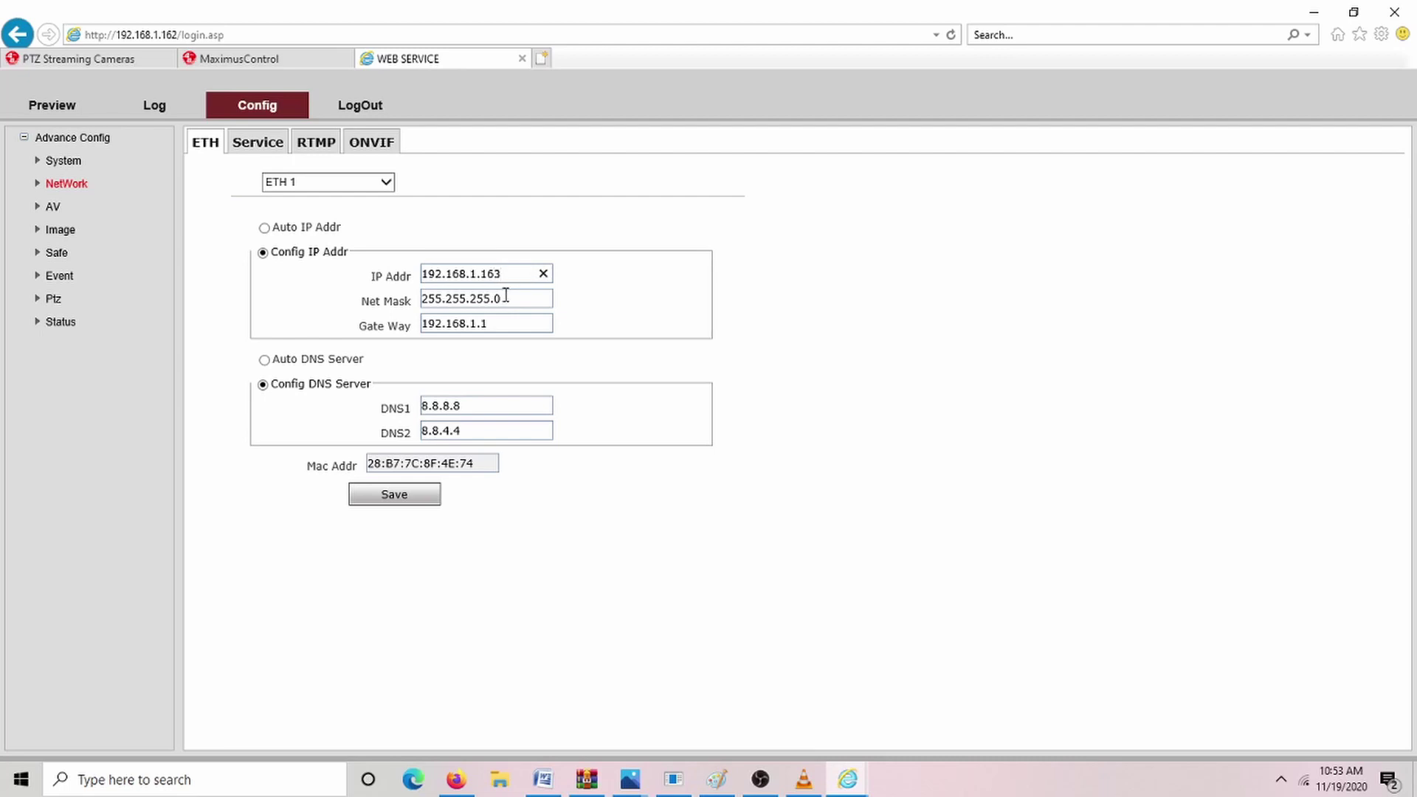
click(361, 495)
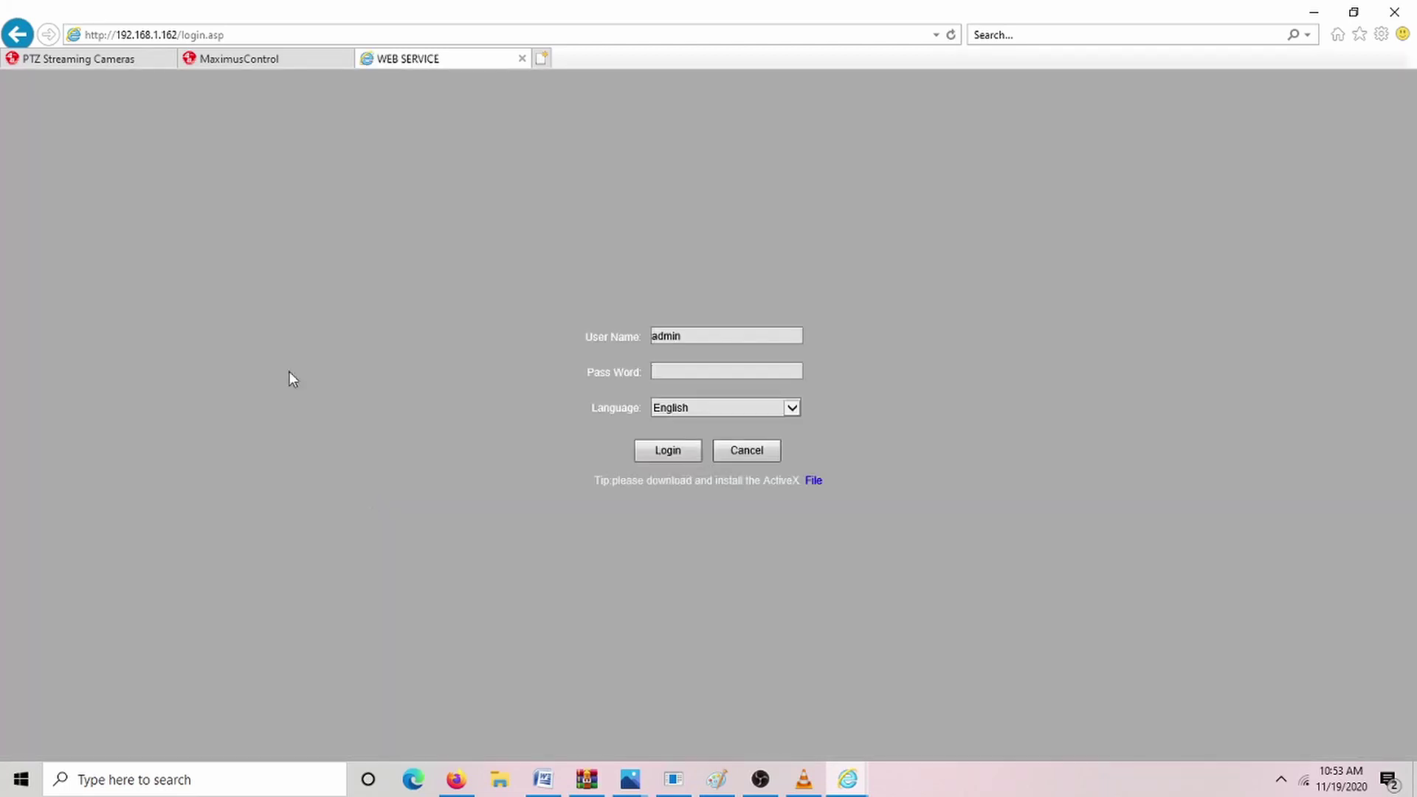
click(248, 37)
click(250, 37)
drag(250, 36, 176, 25)
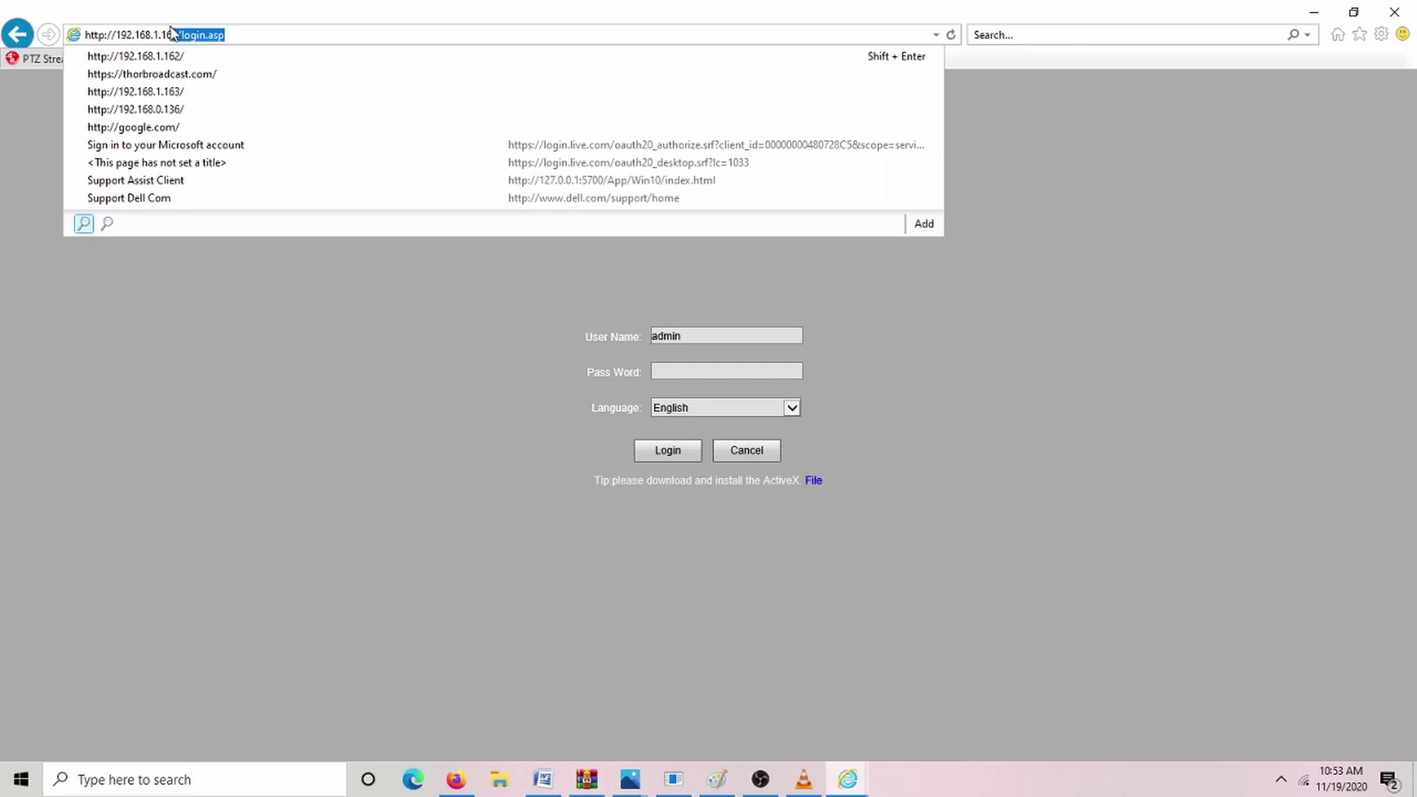
text(3)
key(Return)
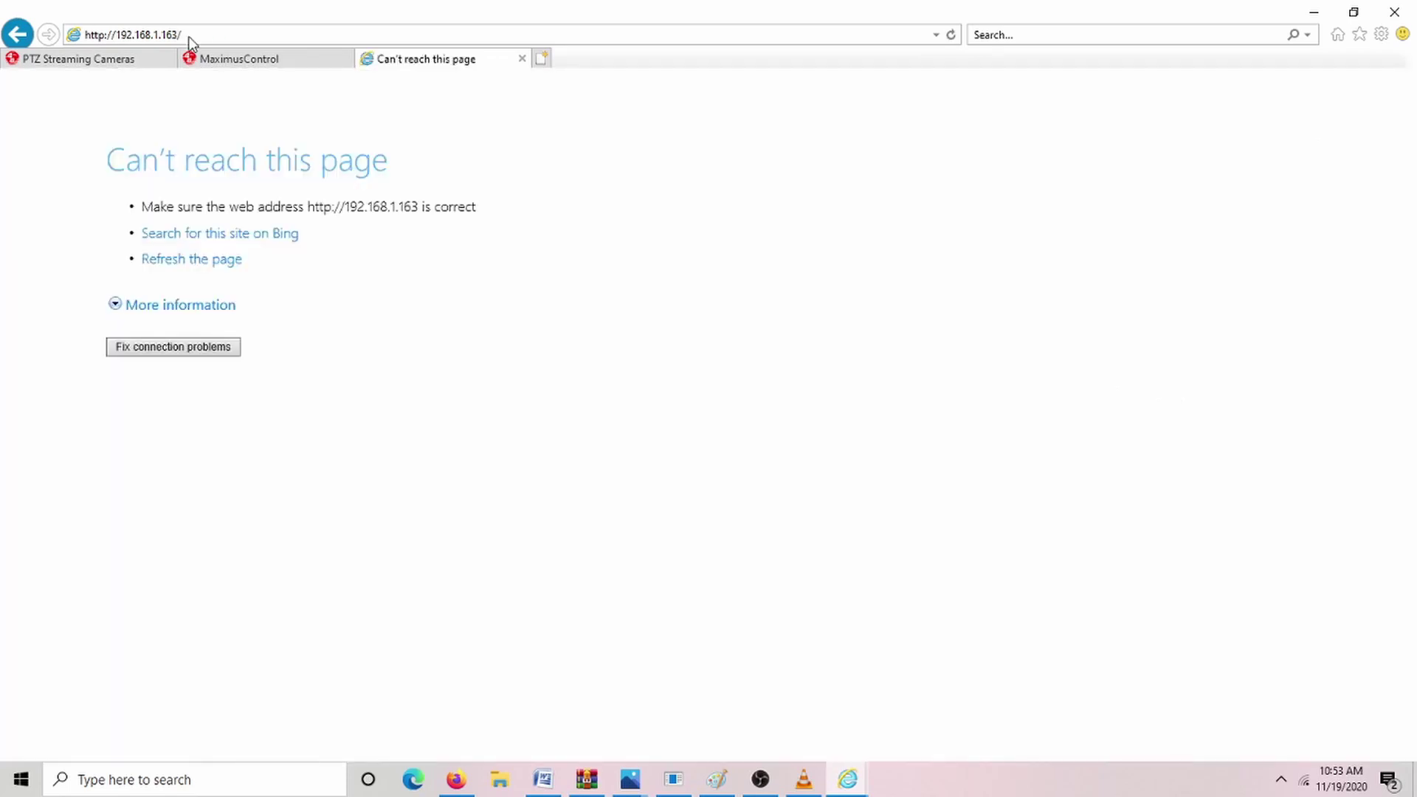
Reload the camera login page and log in with the password.
click(189, 39)
key(Return)
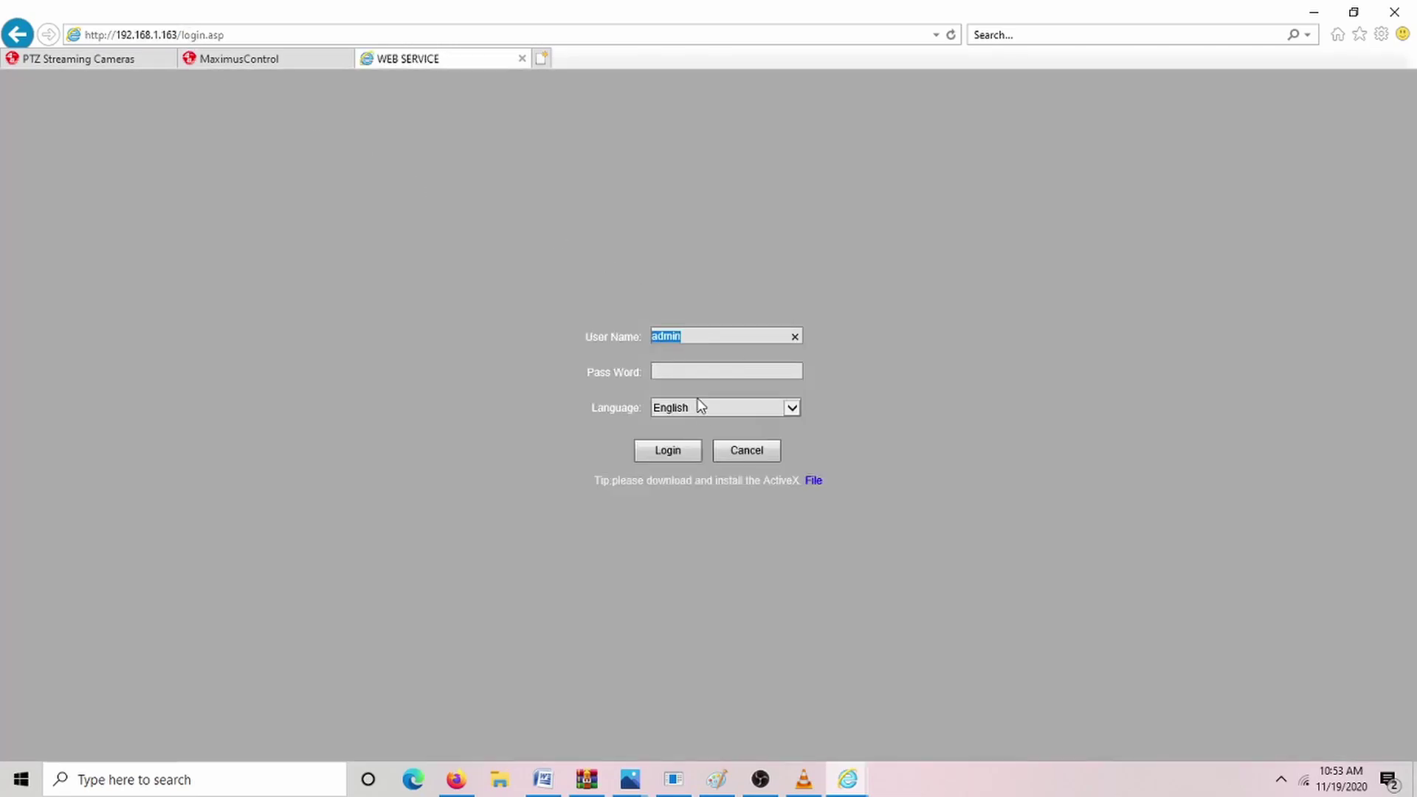
click(701, 370)
key(Return)
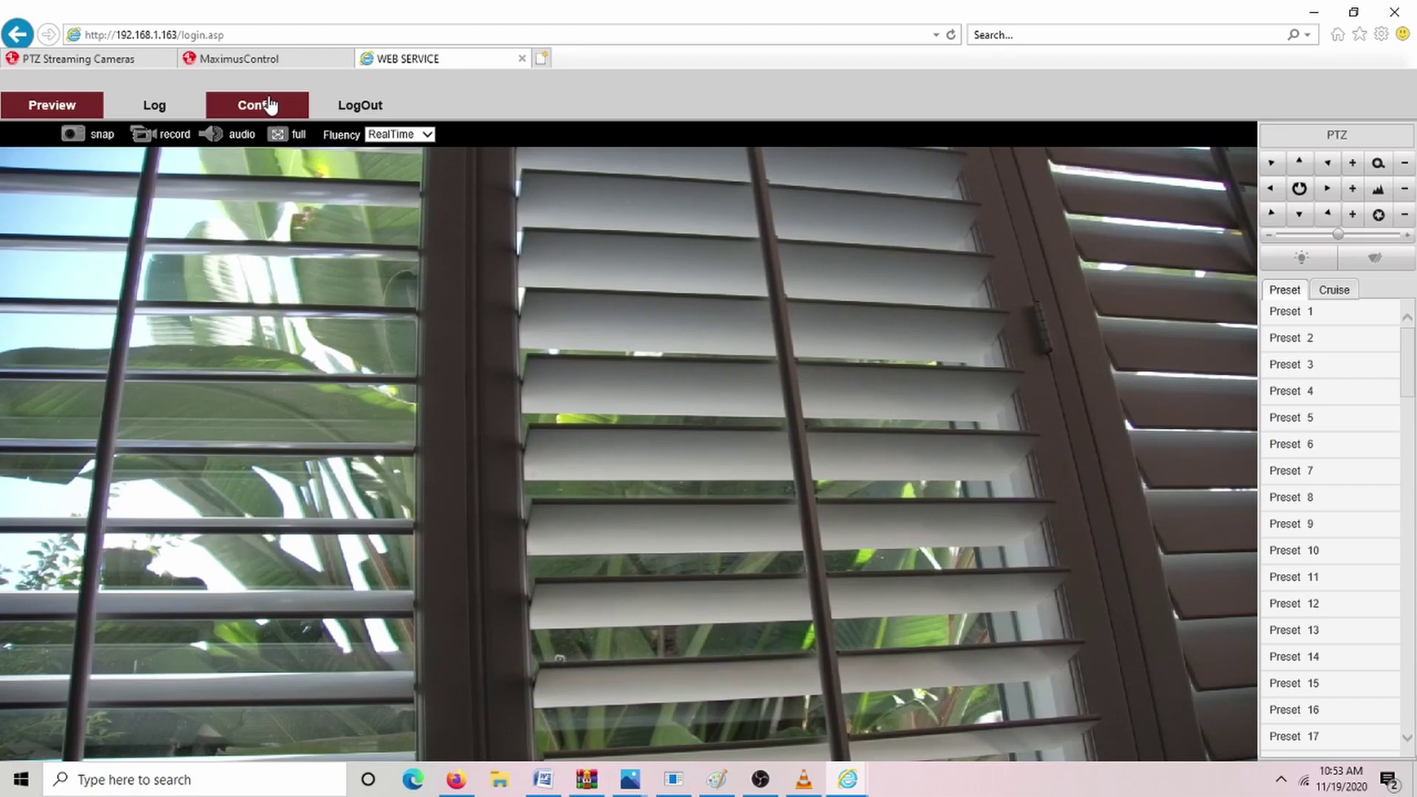
Open the PTZ config page and inspect the protocol list, leaving it on Visca.
click(270, 106)
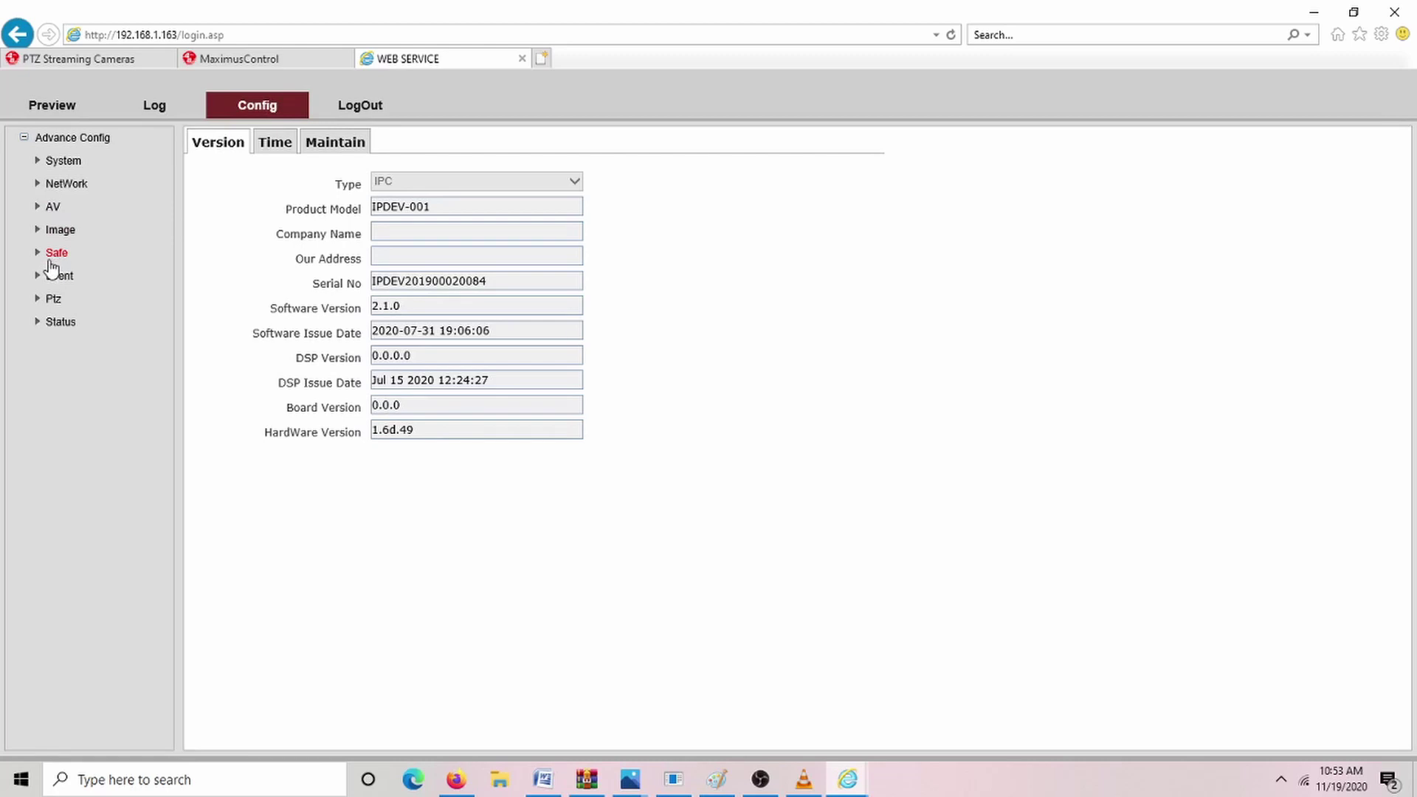
click(70, 304)
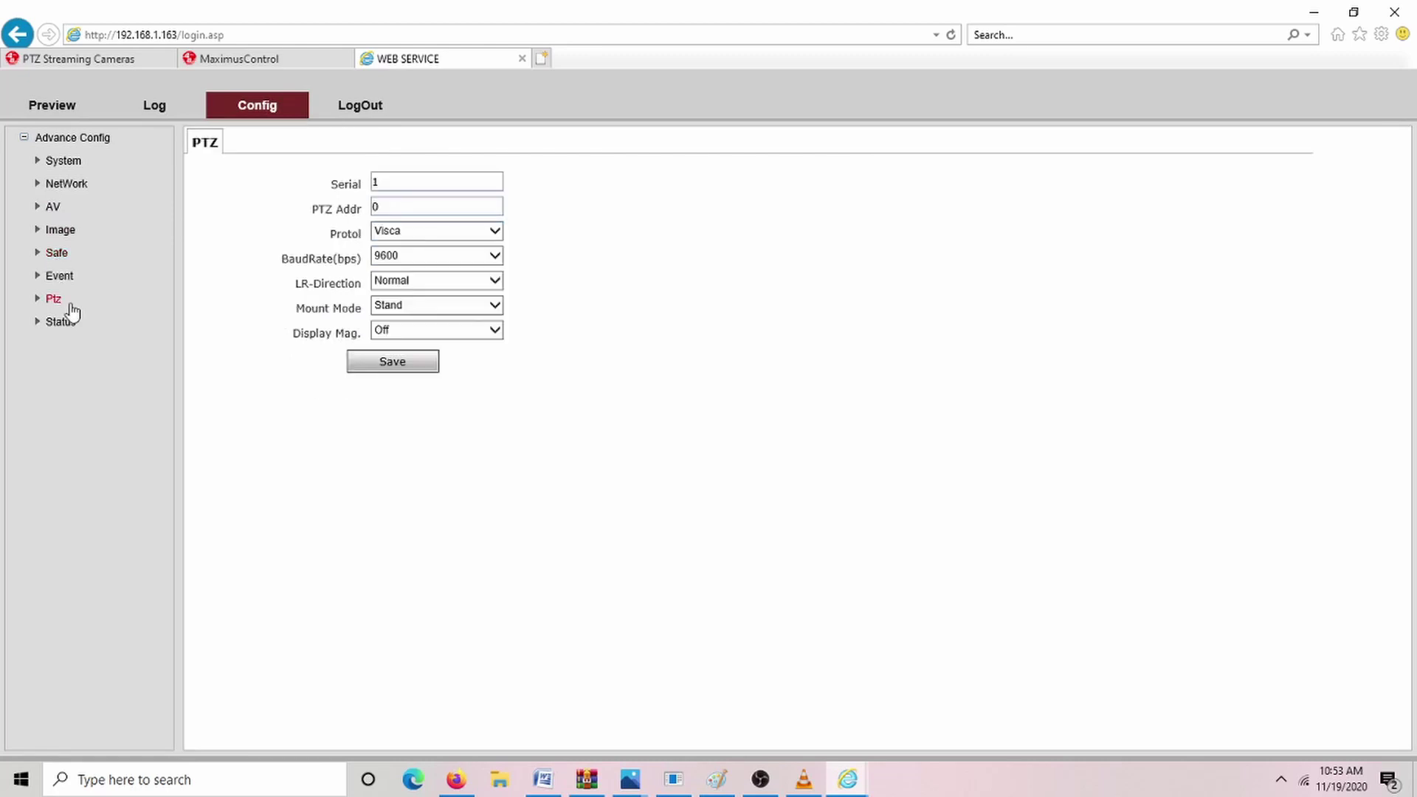
click(428, 235)
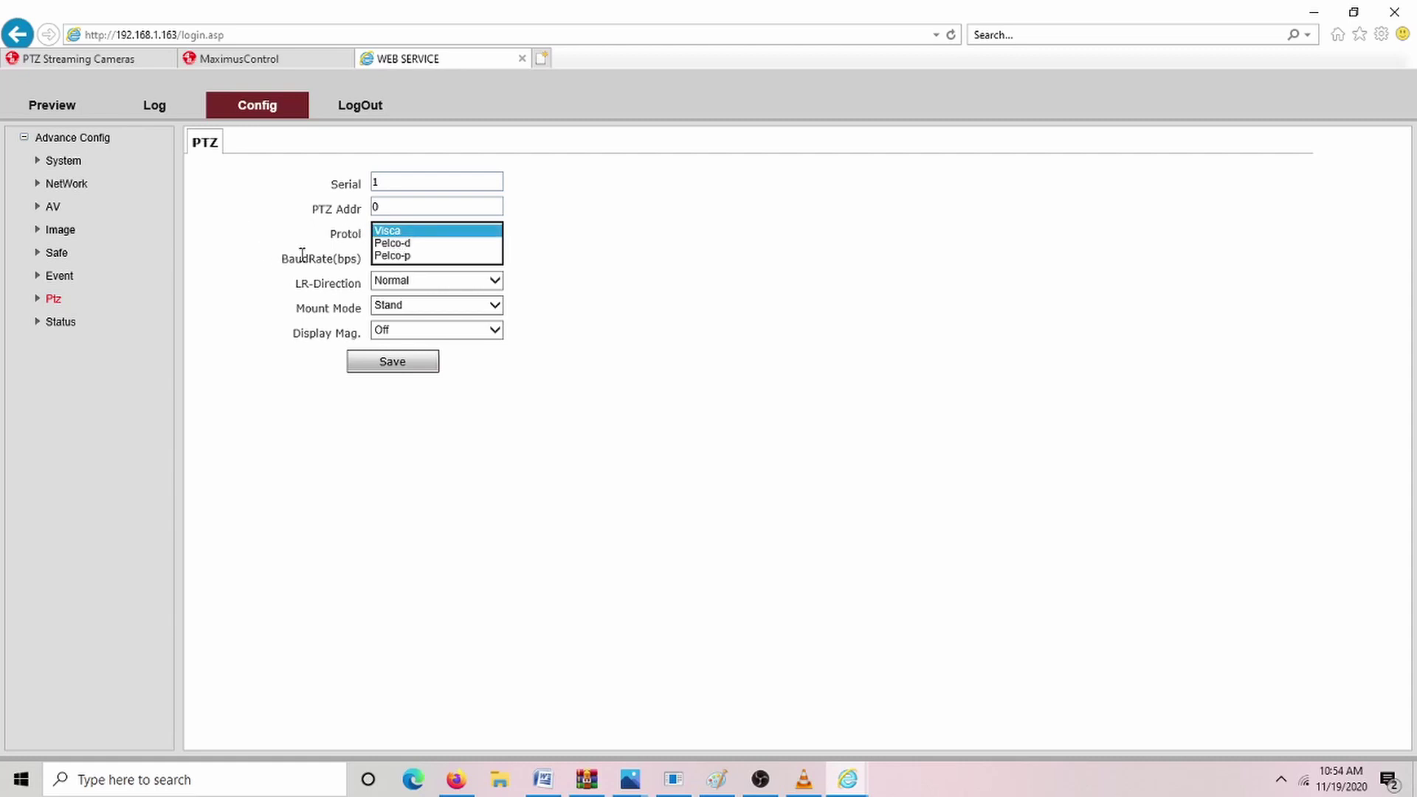
click(301, 253)
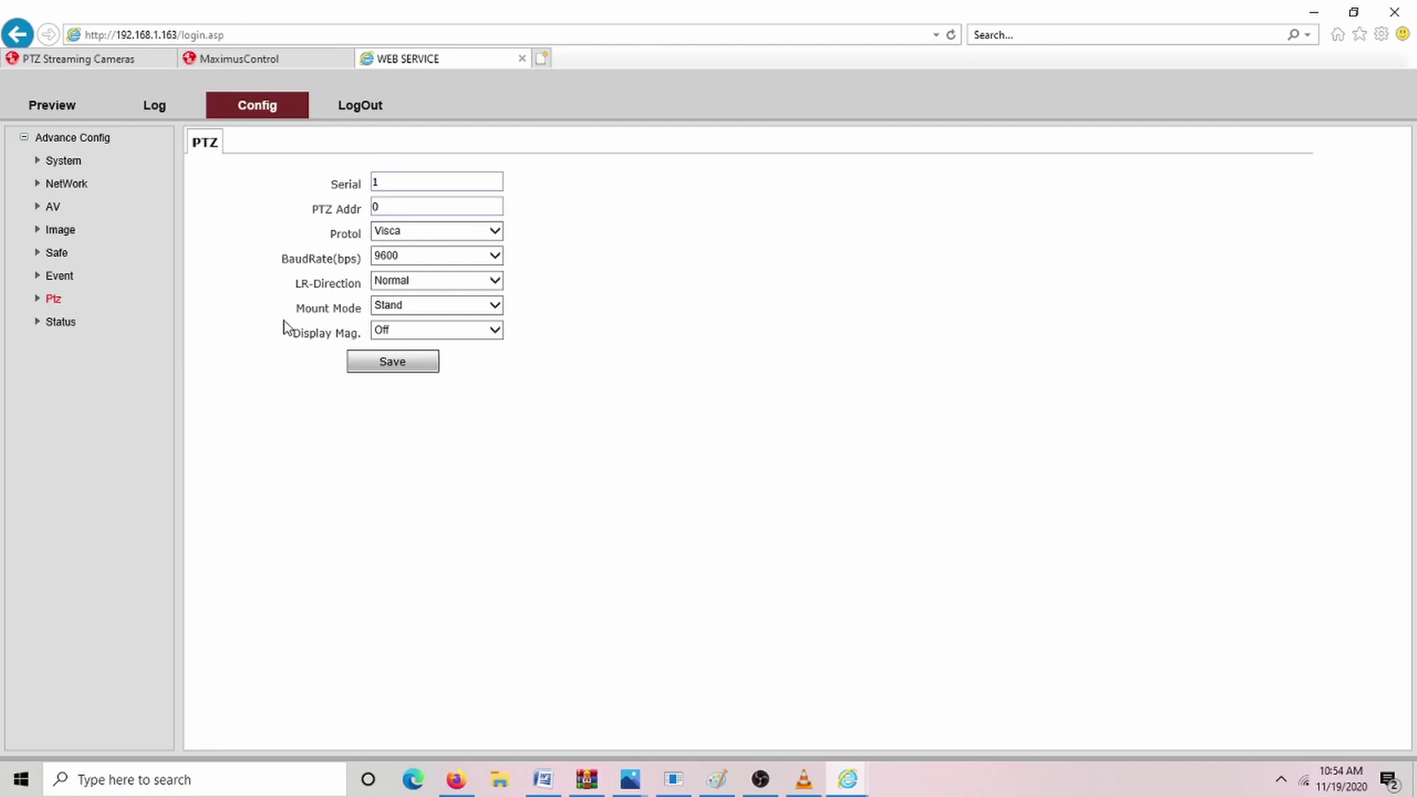
Step through the NetWork, AV and Image config pages, ending on the image display settings.
click(46, 190)
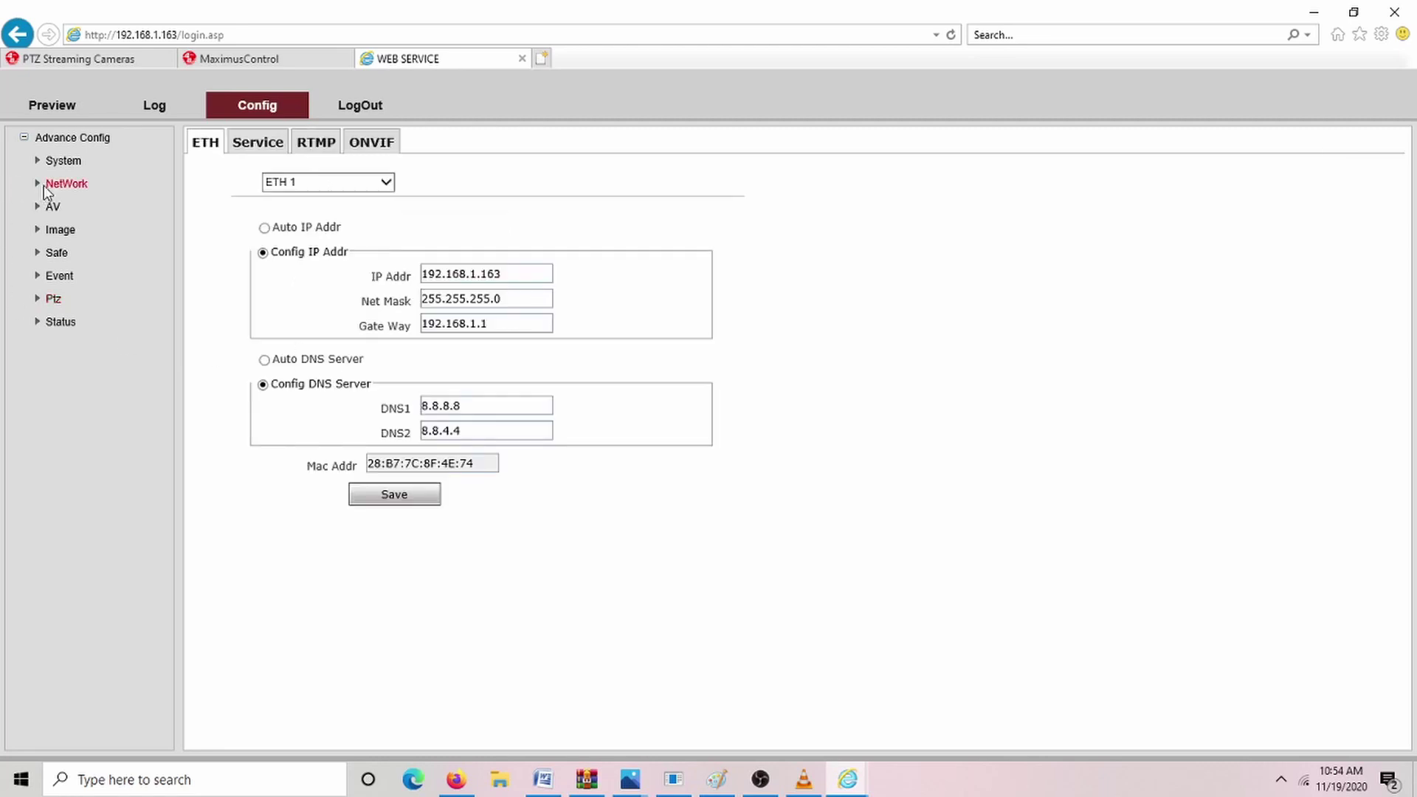
click(56, 212)
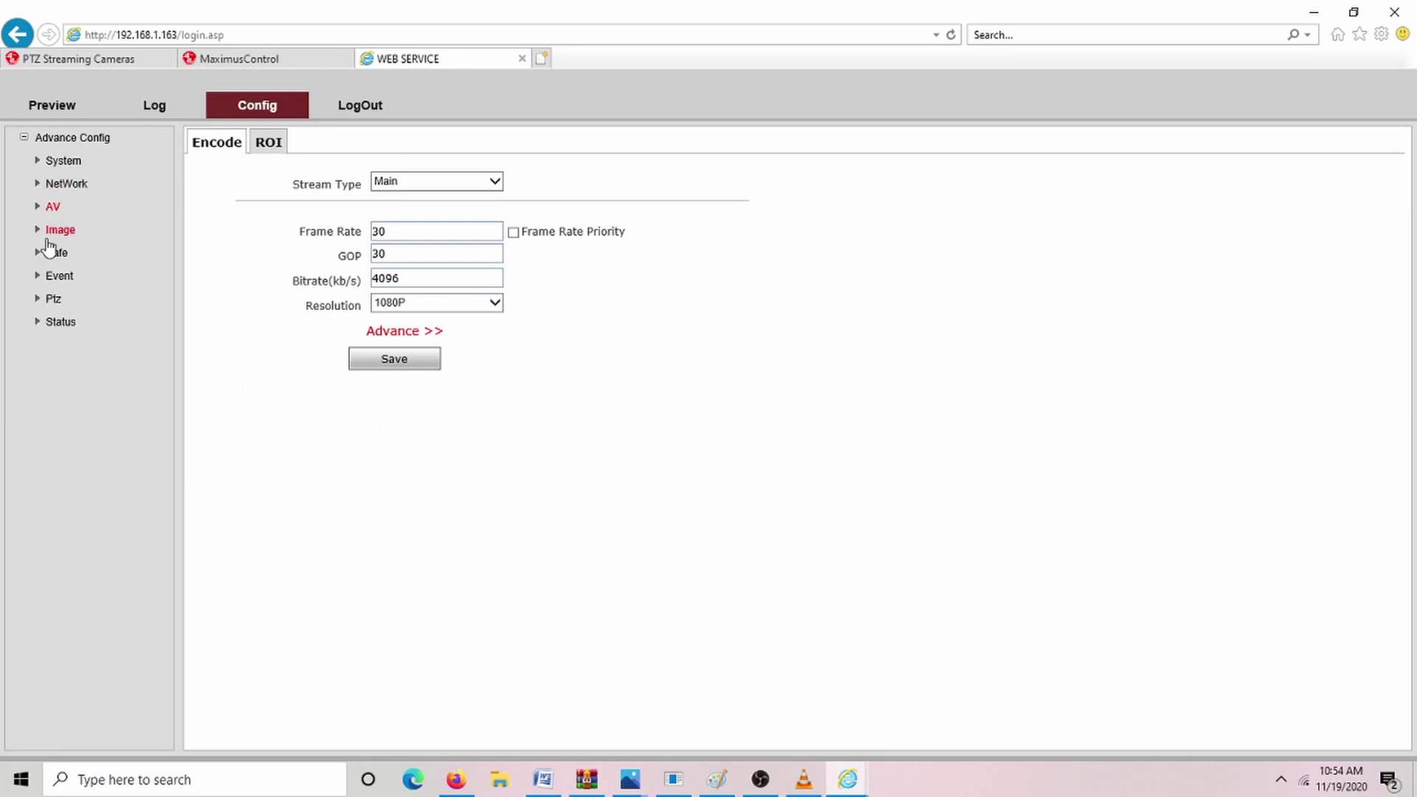
click(47, 235)
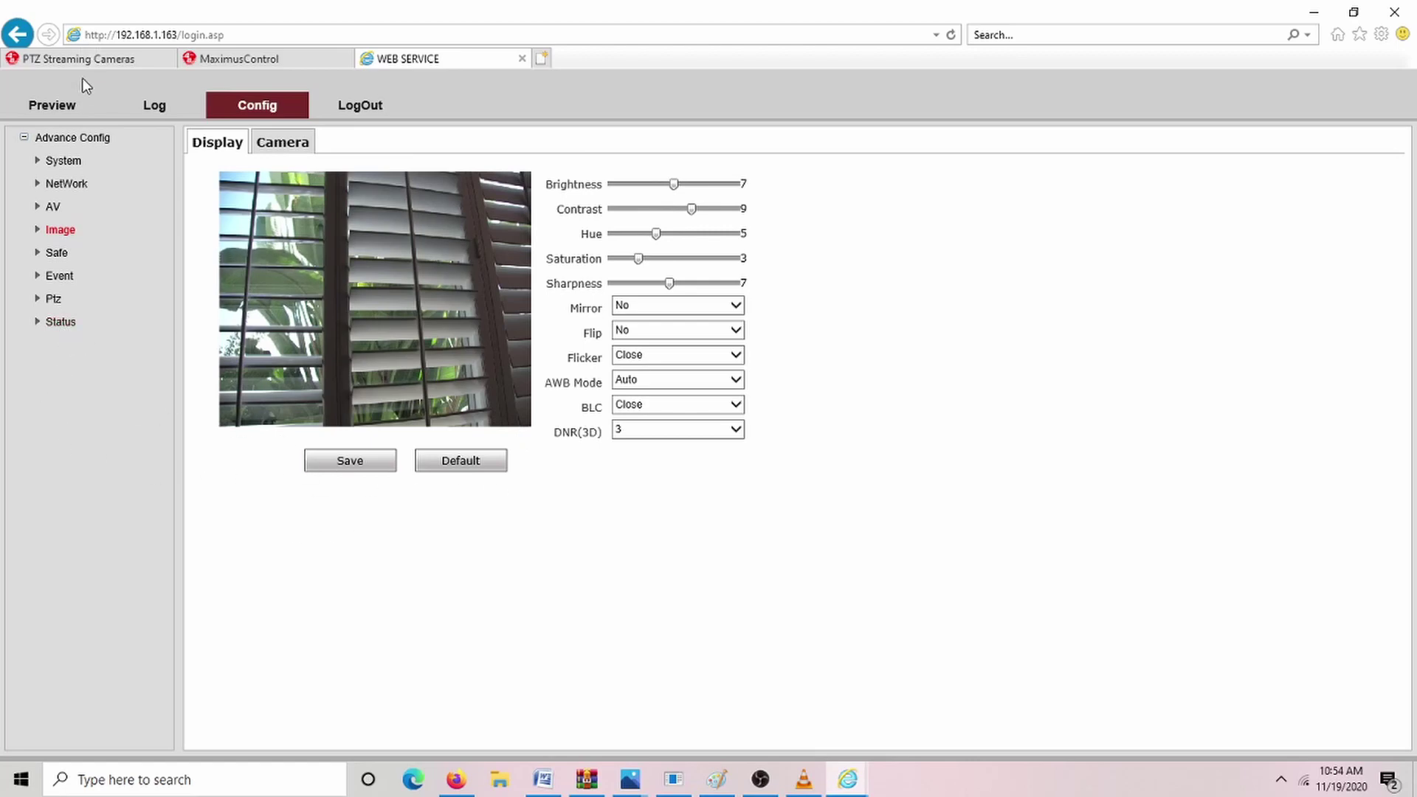
Open Thor Broadcast's Videos page and scroll through the video rows and back to the top.
click(96, 62)
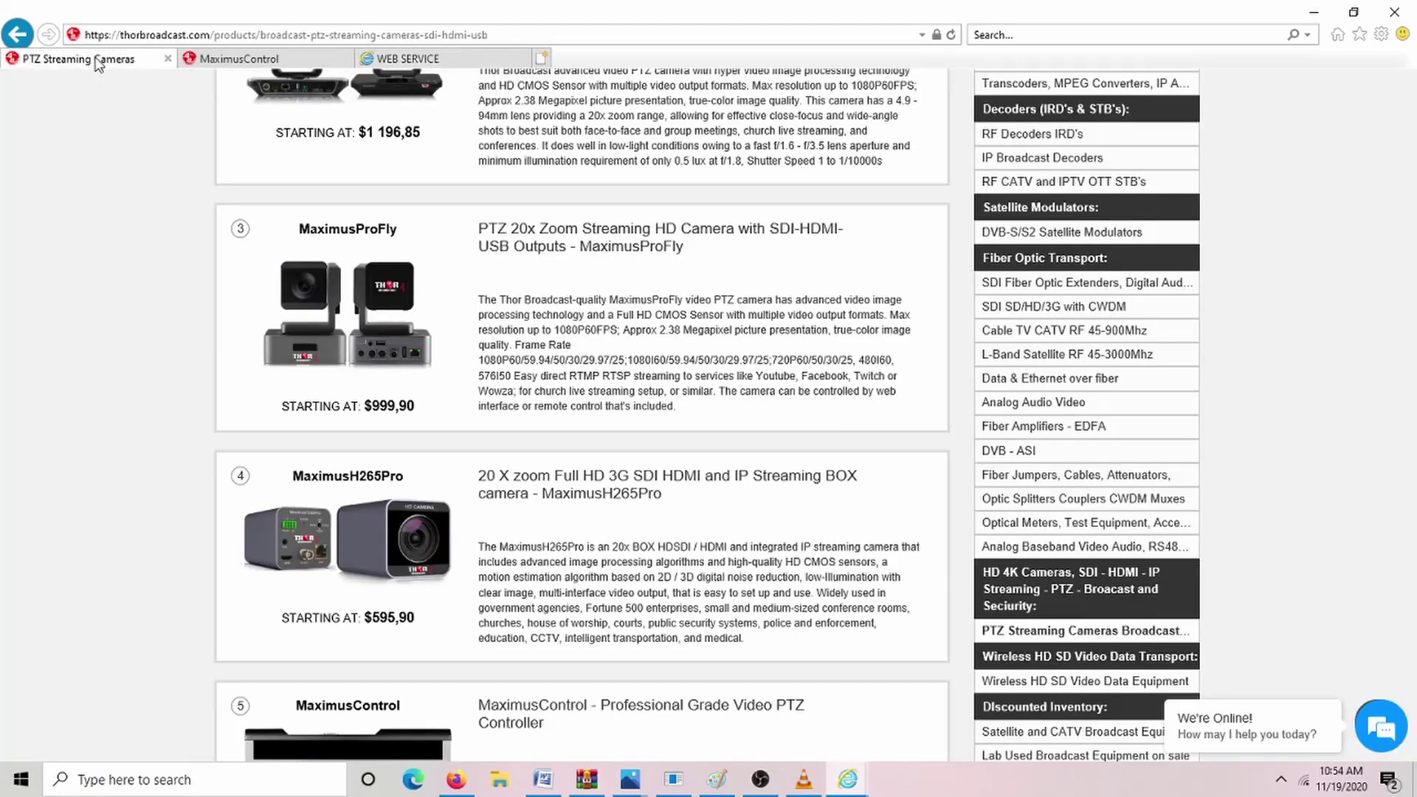
scroll(554, 222, up, 10)
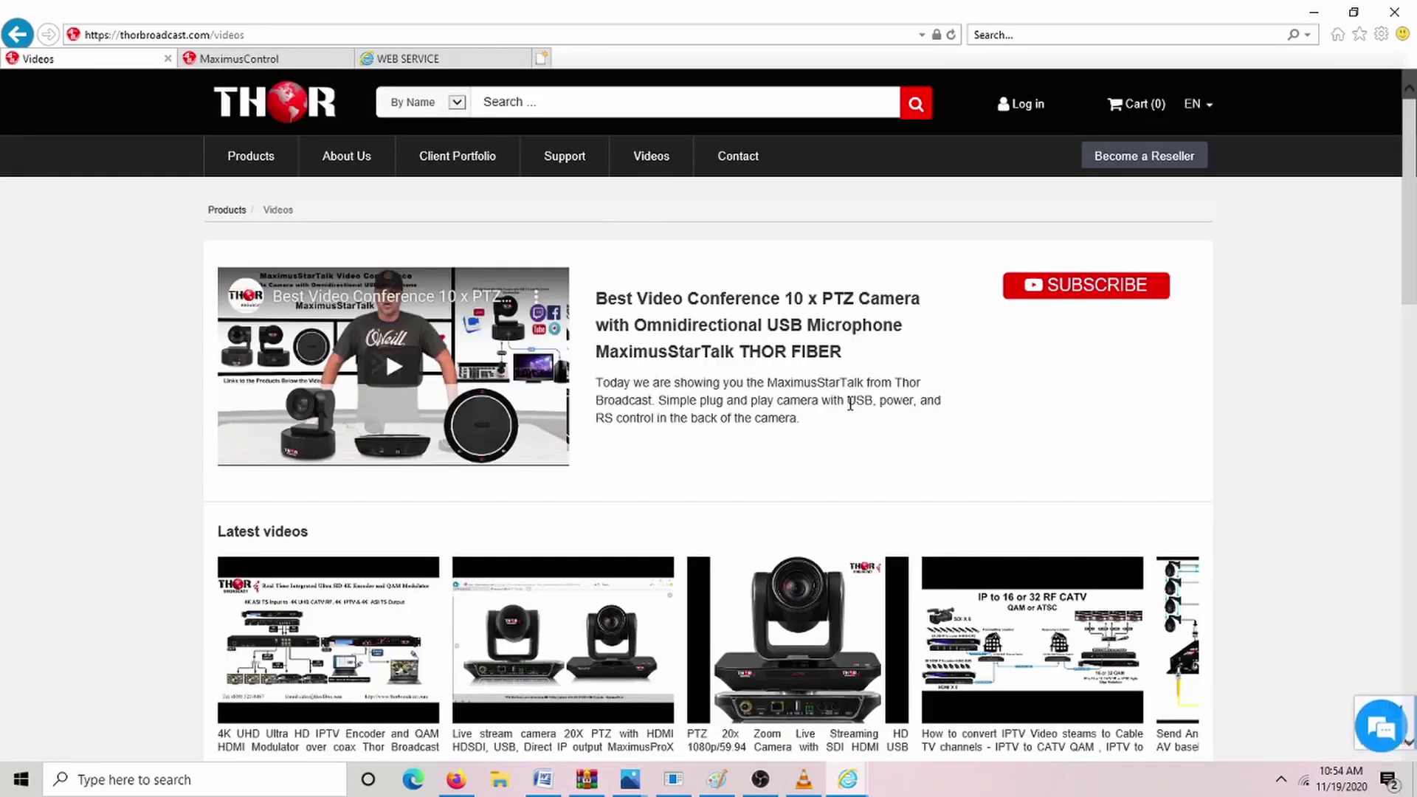
scroll(959, 425, down, 7)
scroll(992, 423, down, 7)
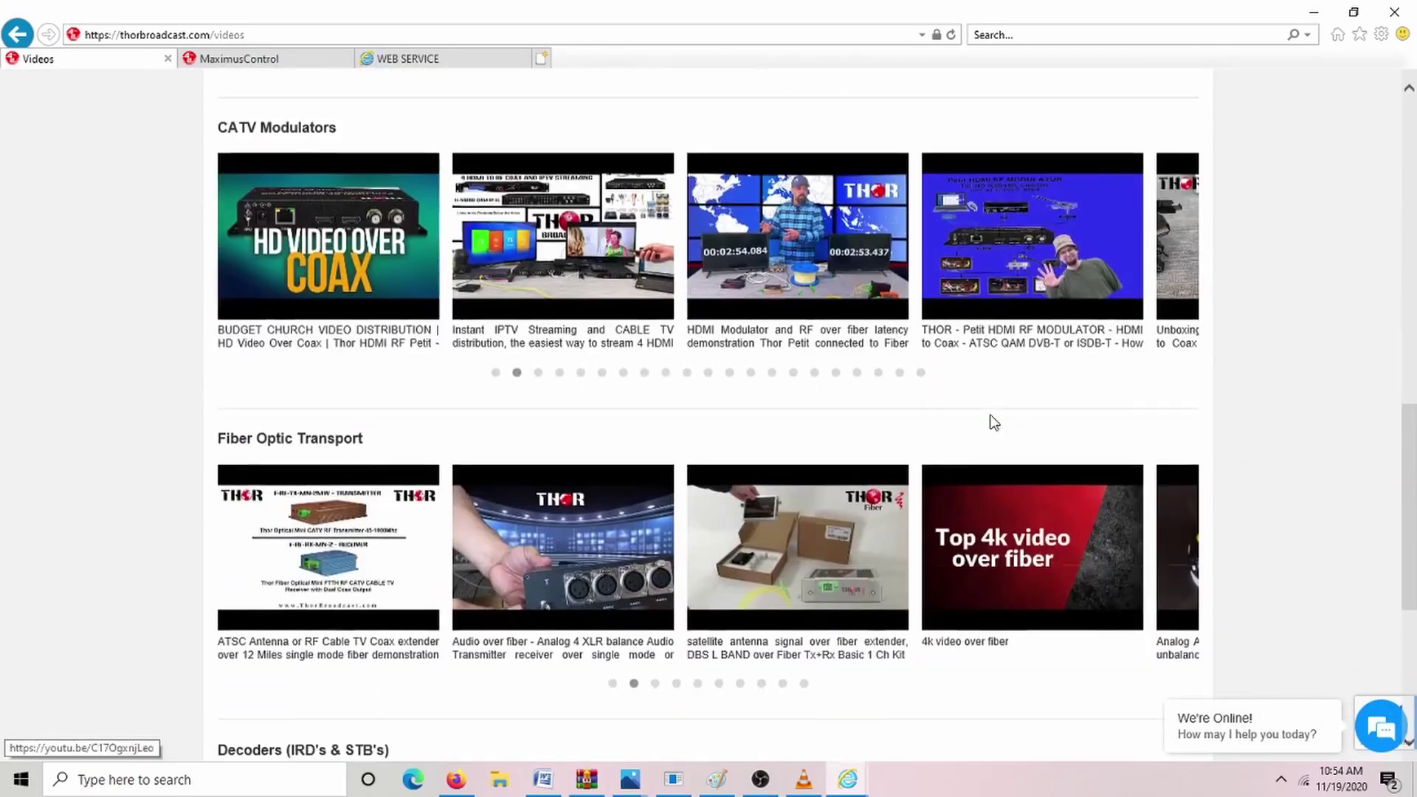
scroll(738, 441, up, 10)
scroll(716, 446, up, 5)
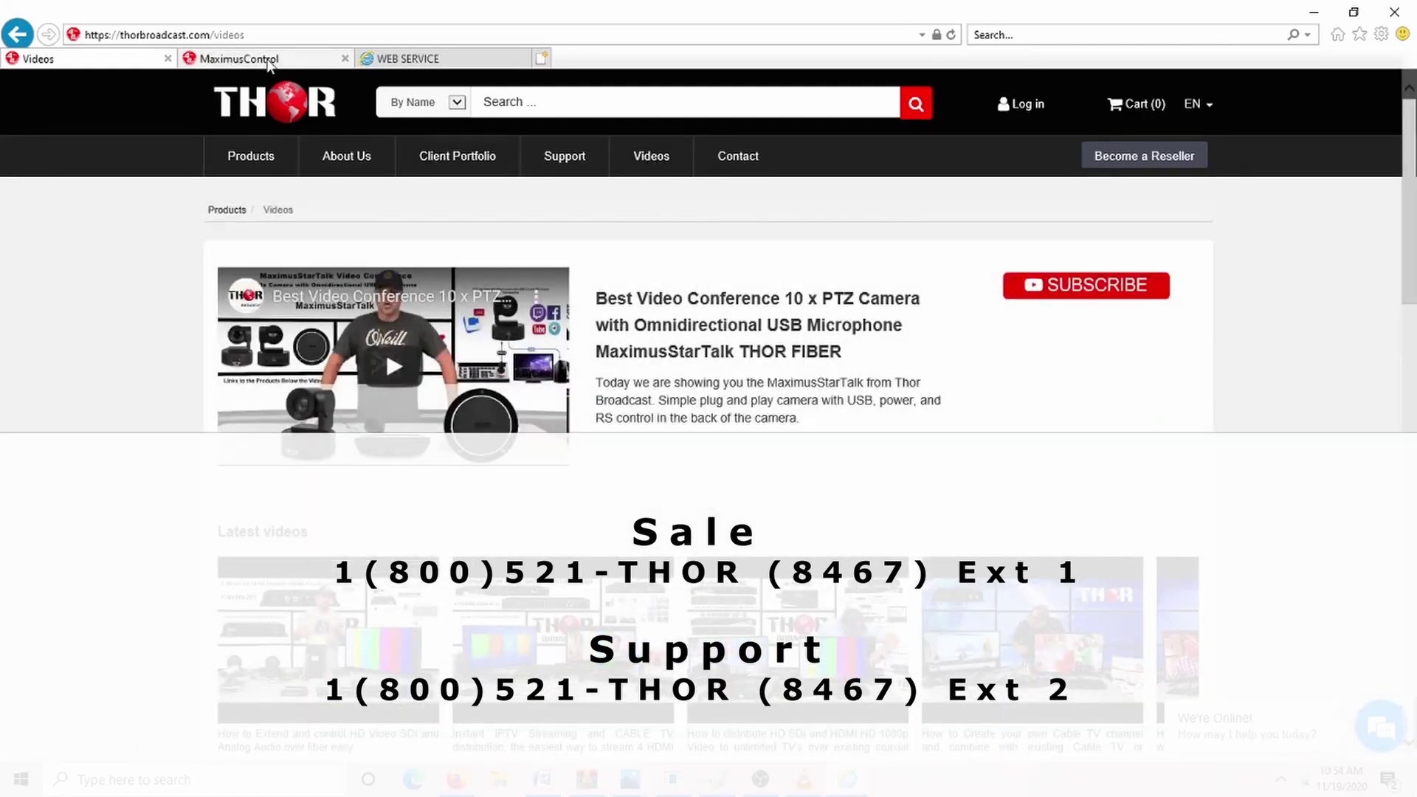
Go back to the camera interface's Ptz config page showing Visca at 9600 baud.
click(244, 58)
click(410, 58)
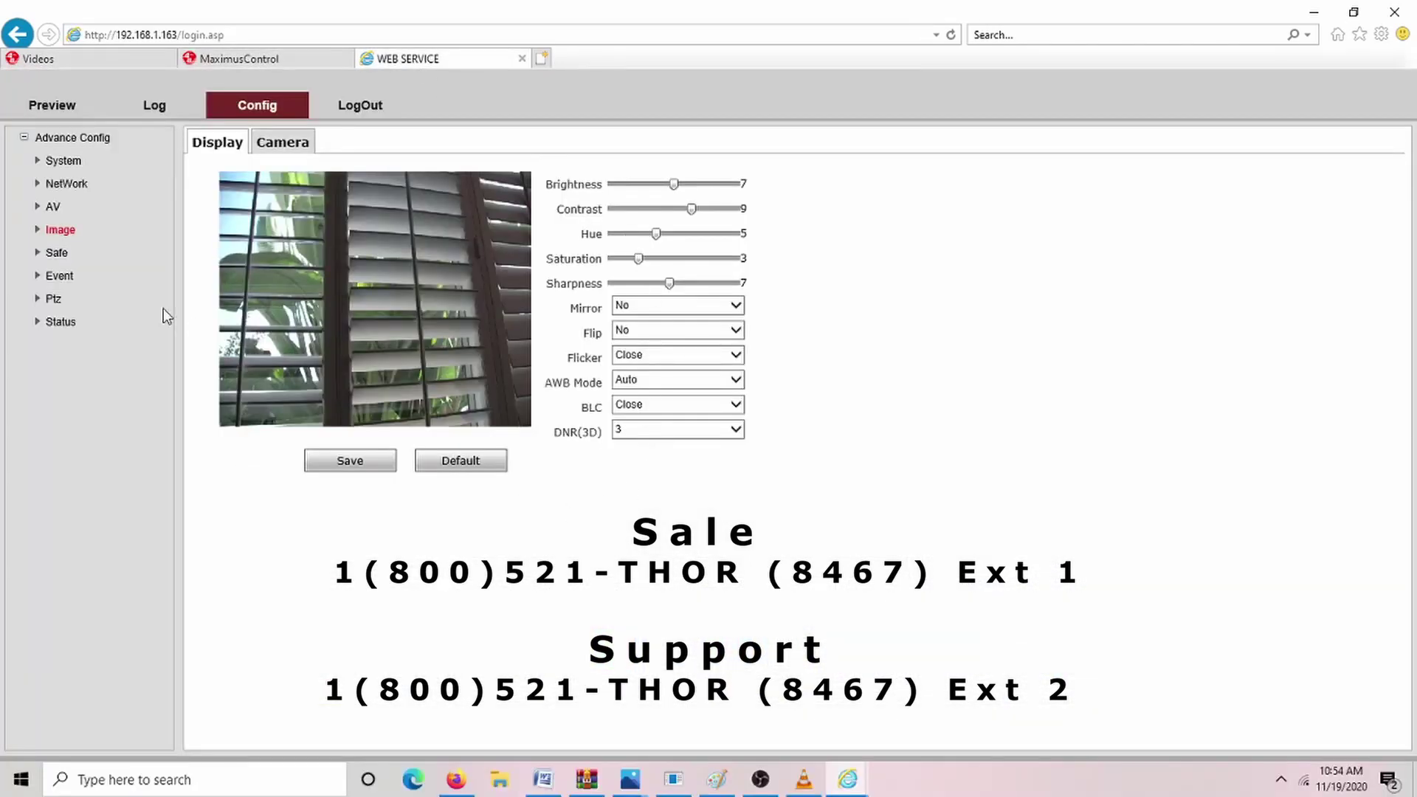
click(37, 300)
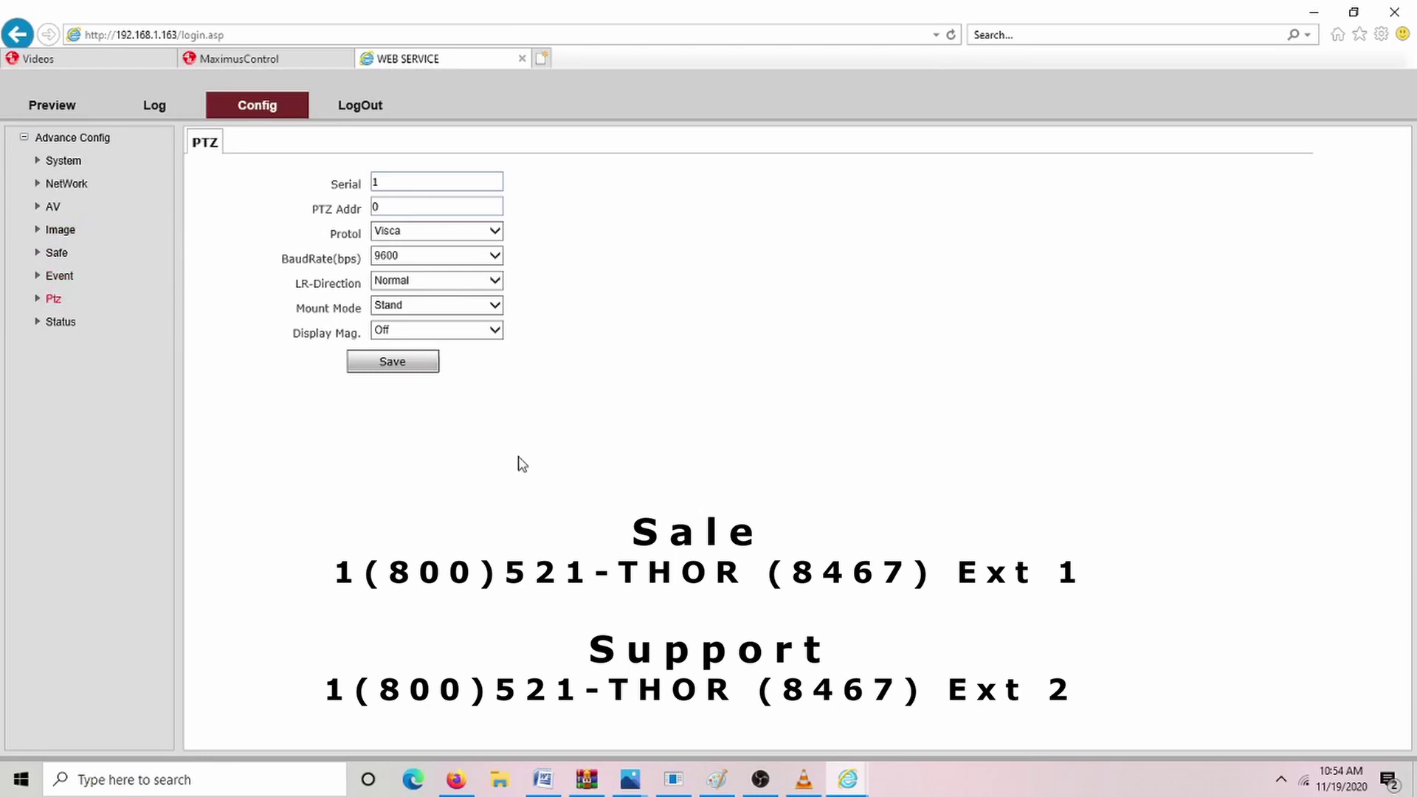